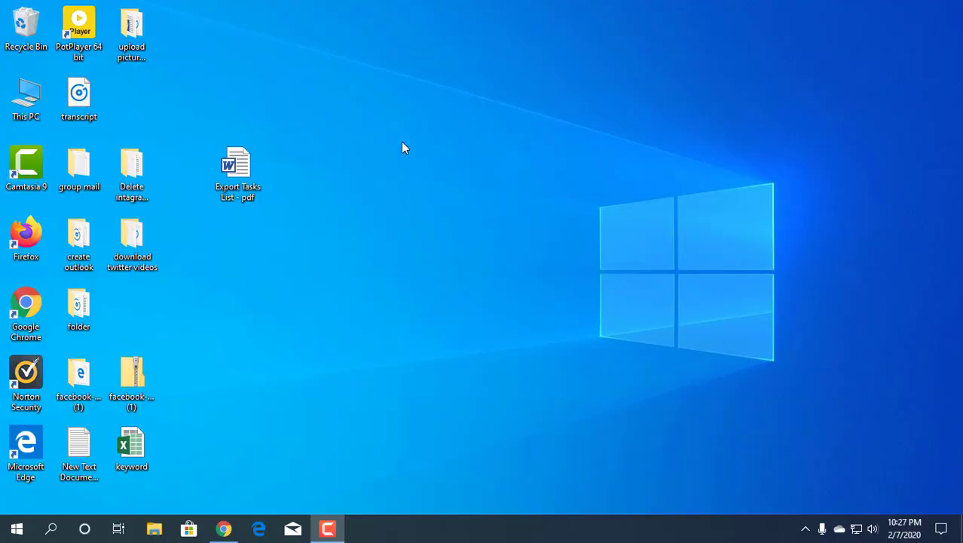
# Open the Export Tasks List - pdf document in Word from the desktop.
pyautogui.doubleClick(238, 177)
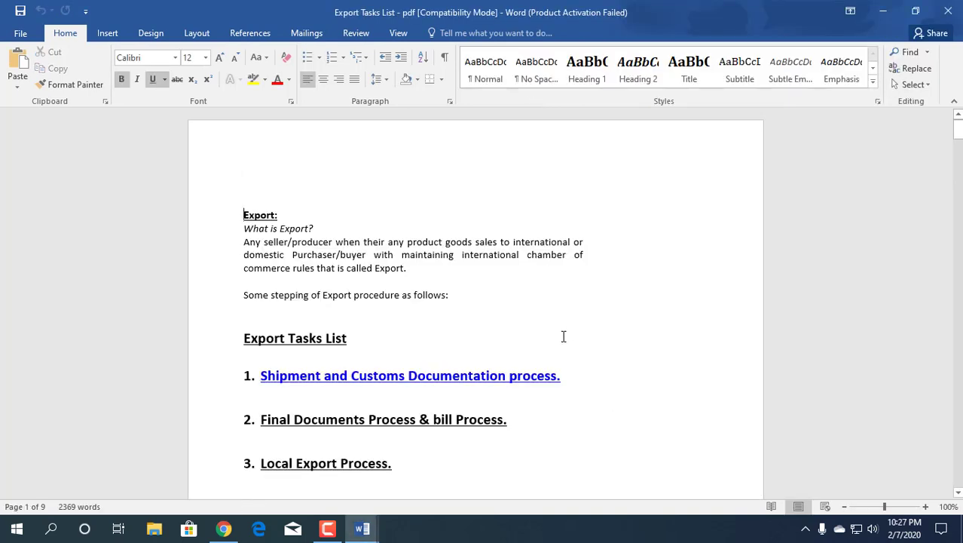
# Remove the hyperlink from the first entry, Shipment and Customs Documentation process.
pyautogui.click(381, 379)
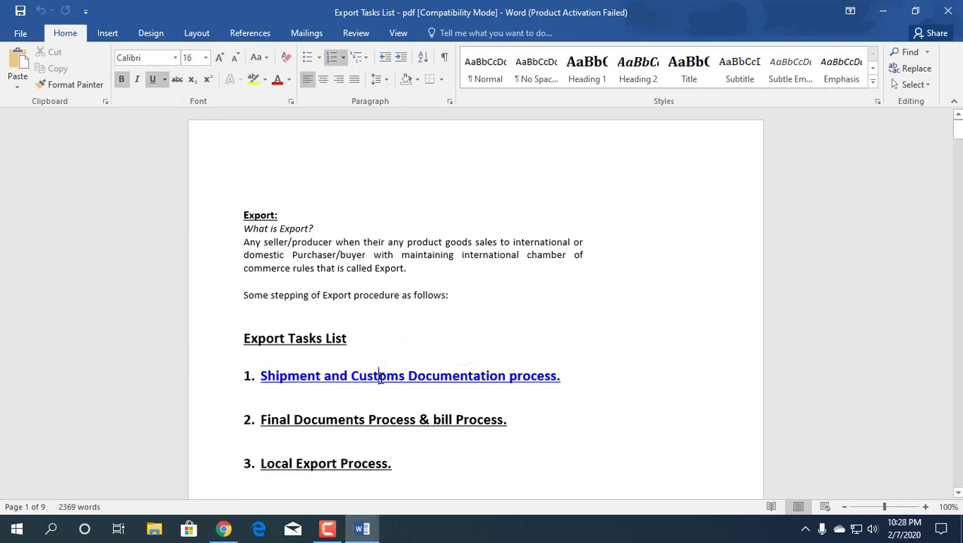
pyautogui.doubleClick(380, 379)
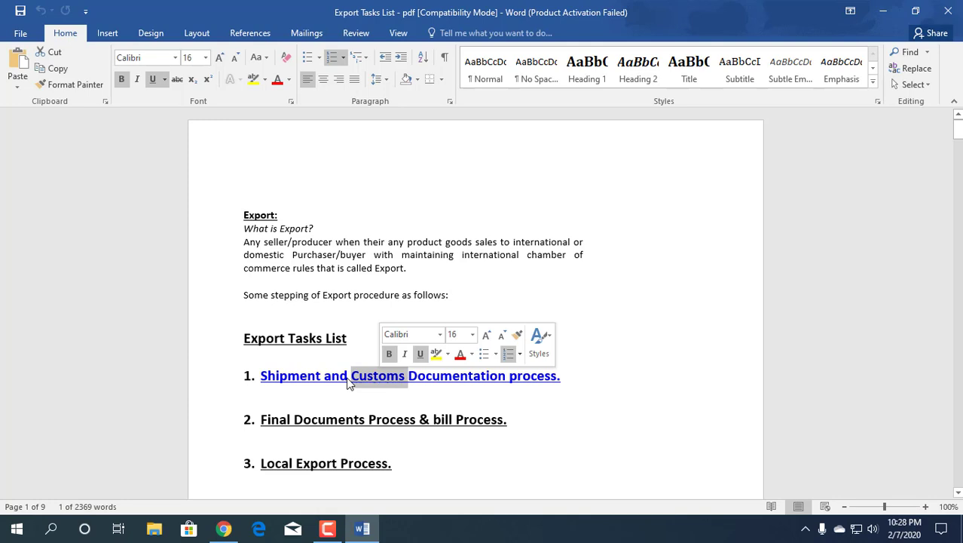
pyautogui.click(325, 377)
pyautogui.rightClick(333, 380)
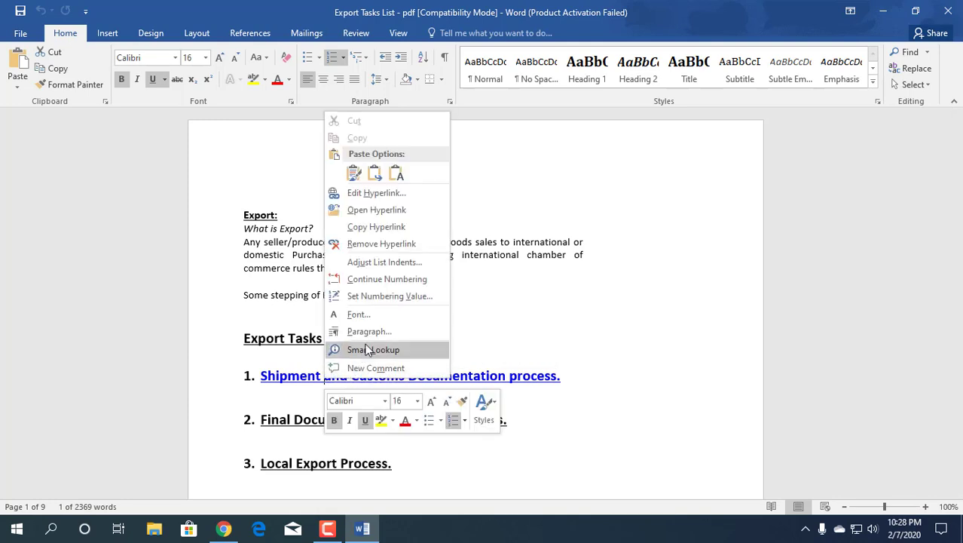
pyautogui.click(370, 244)
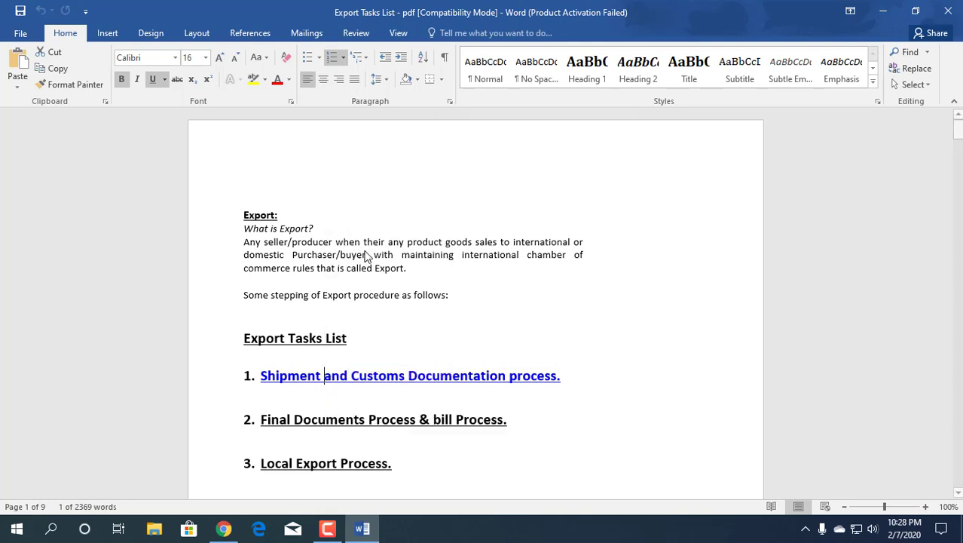
# Browse the document back to page 1, dismissing the page setup settings unchanged.
pyautogui.scroll(-3, 510, 401)
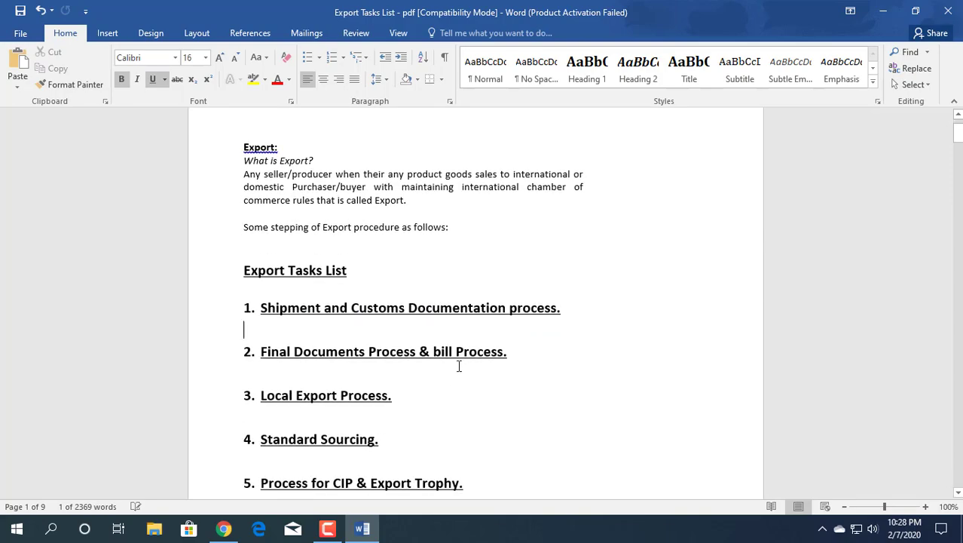
pyautogui.scroll(-1, 934, 42)
pyautogui.moveTo(957, 130); pyautogui.dragTo(957, 403)
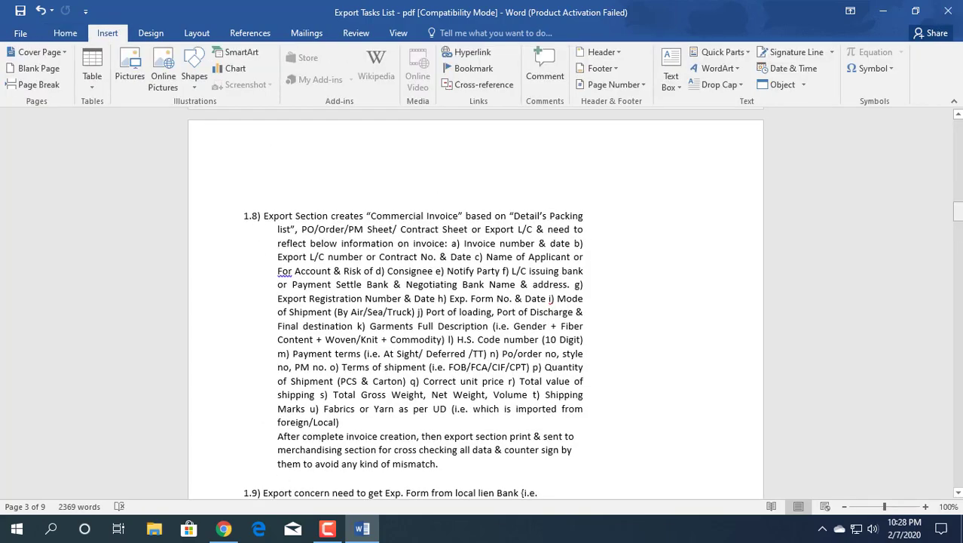
pyautogui.click(959, 162)
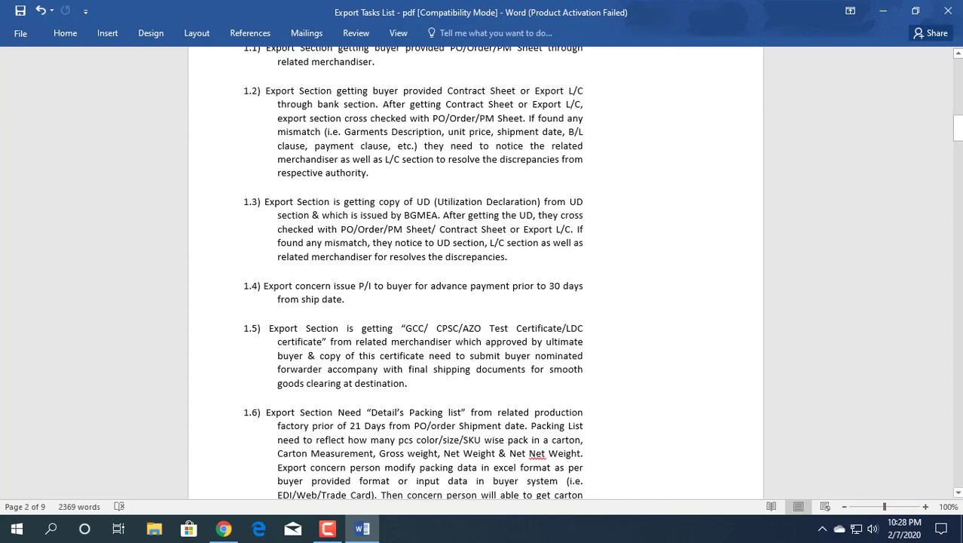
pyautogui.click(956, 130)
pyautogui.moveTo(957, 129); pyautogui.dragTo(959, 63)
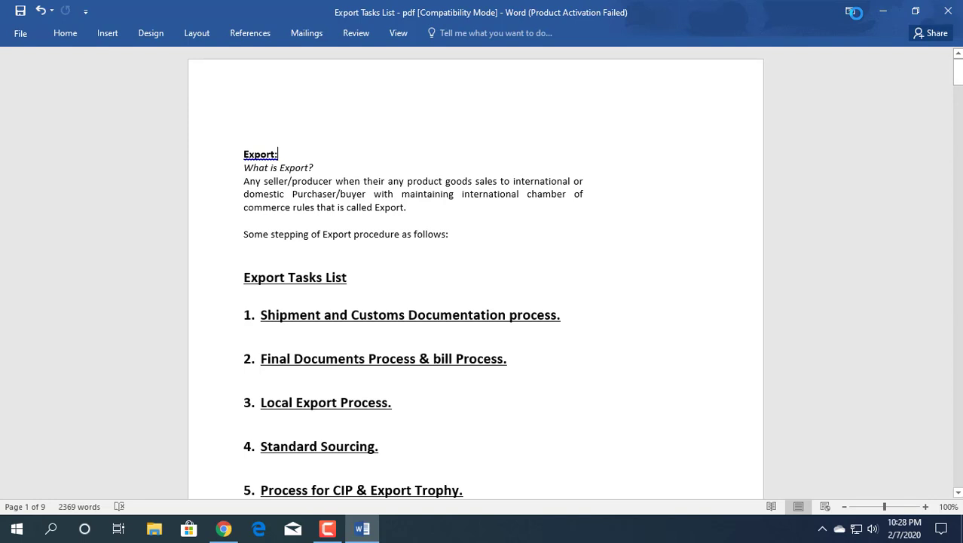
pyautogui.click(608, 419)
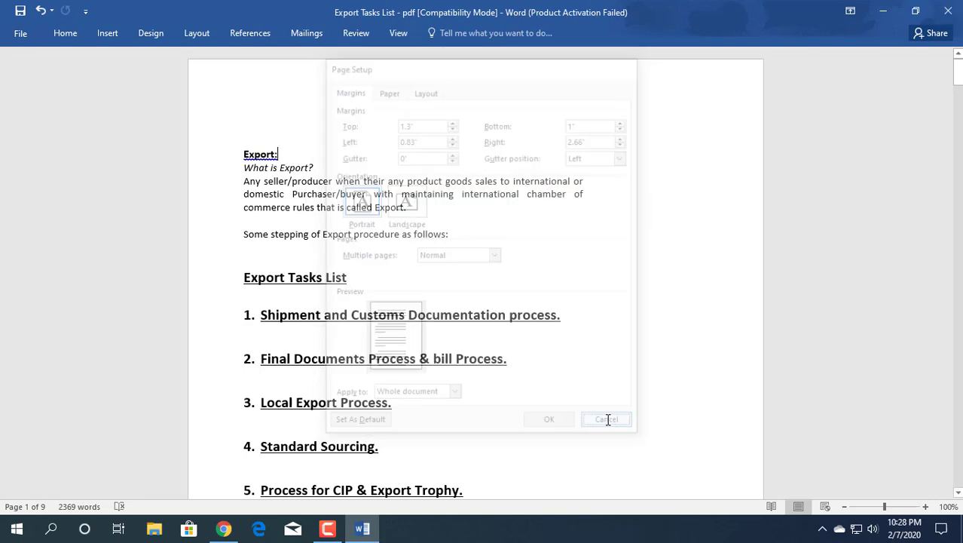
pyautogui.doubleClick(526, 278)
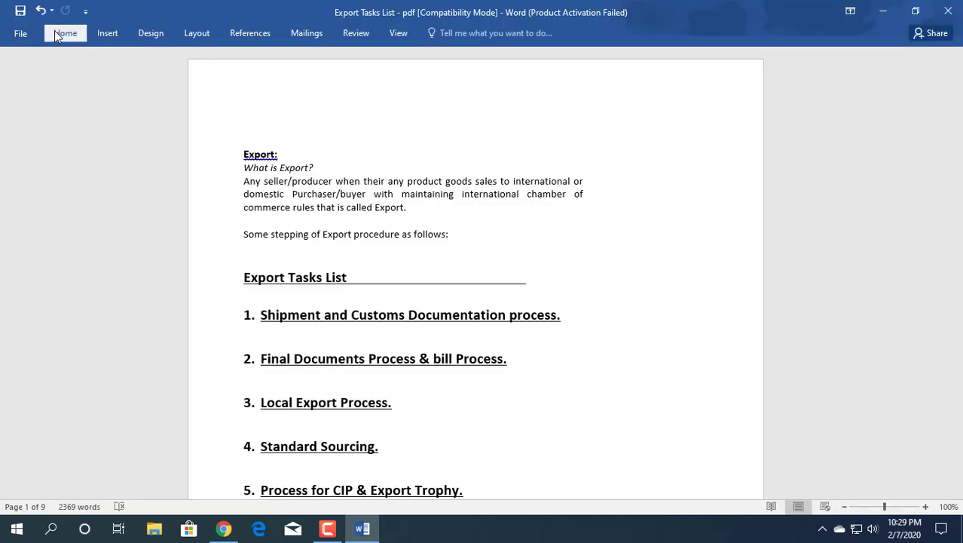
# Pin the ribbon expanded, switch to Insert, and select the page 2 section 1 heading.
pyautogui.click(60, 34)
pyautogui.doubleClick(60, 33)
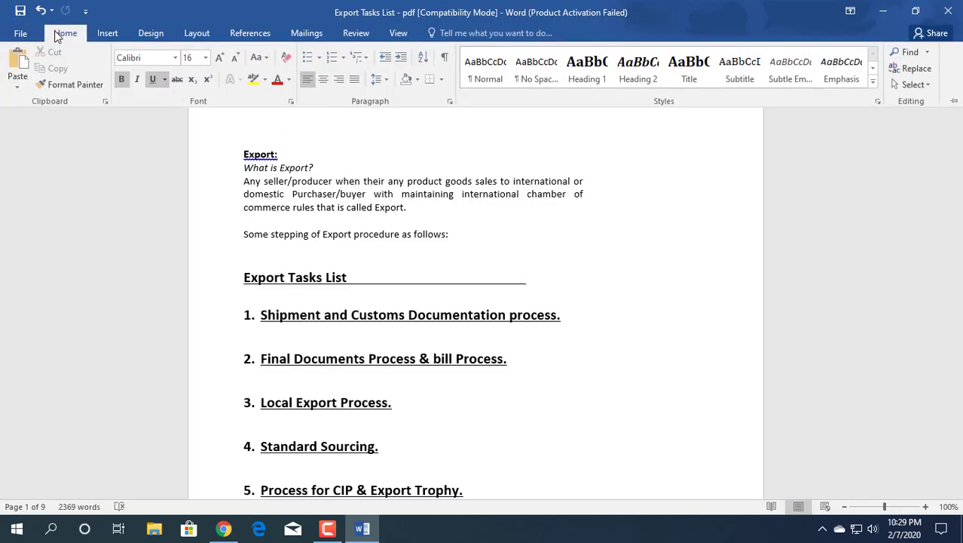
pyautogui.scroll(-3, 499, 283)
pyautogui.scroll(2, 499, 283)
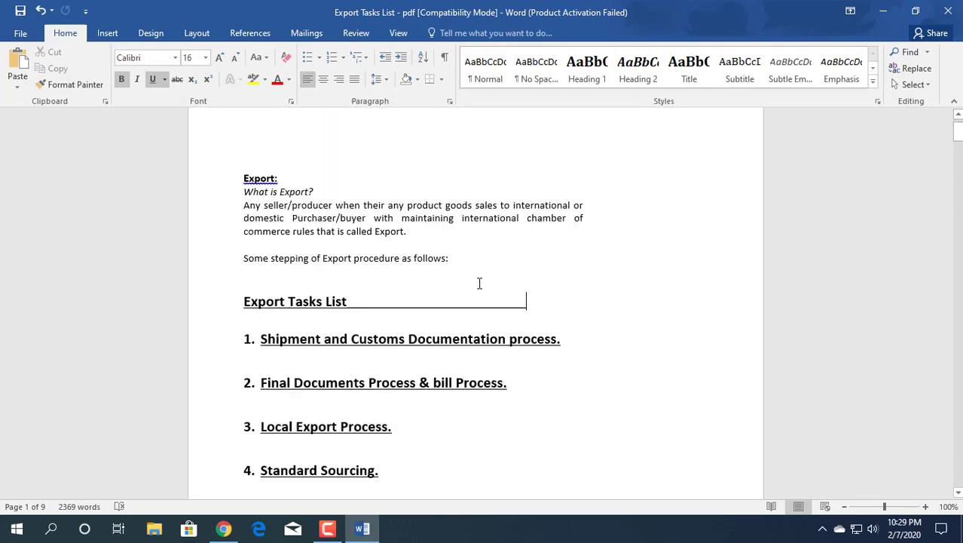
pyautogui.scroll(1, 499, 282)
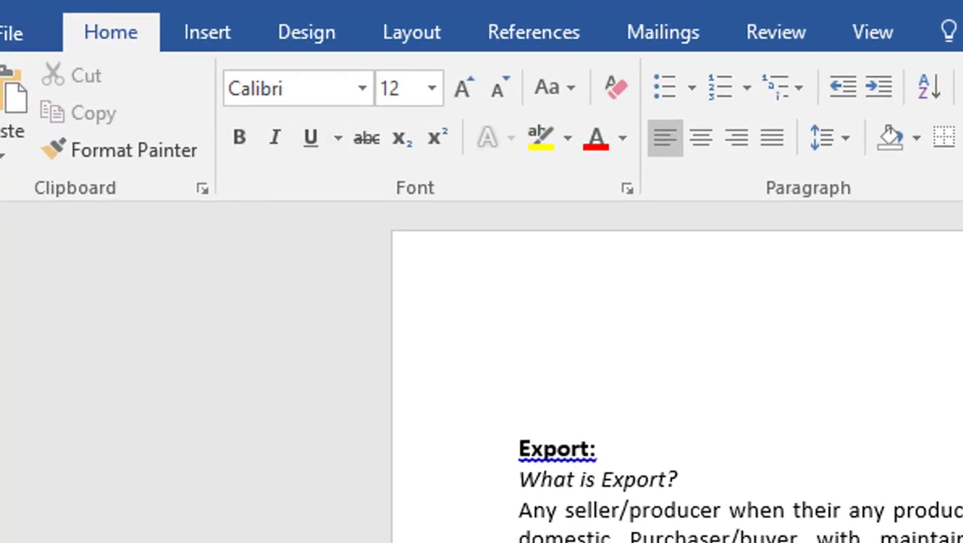
pyautogui.click(215, 34)
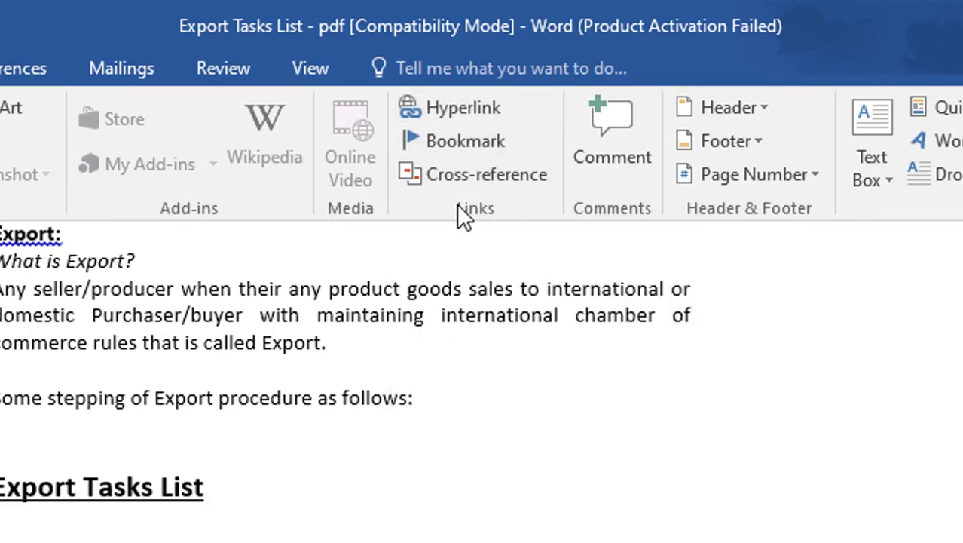
pyautogui.click(460, 140)
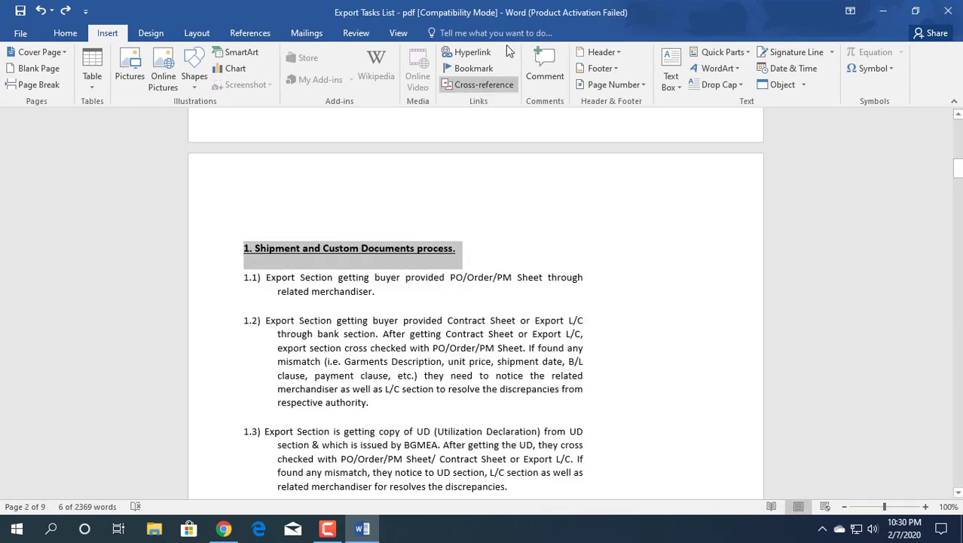
# Copy the section heading text and paste it into the Bookmark name box.
pyautogui.click(476, 69)
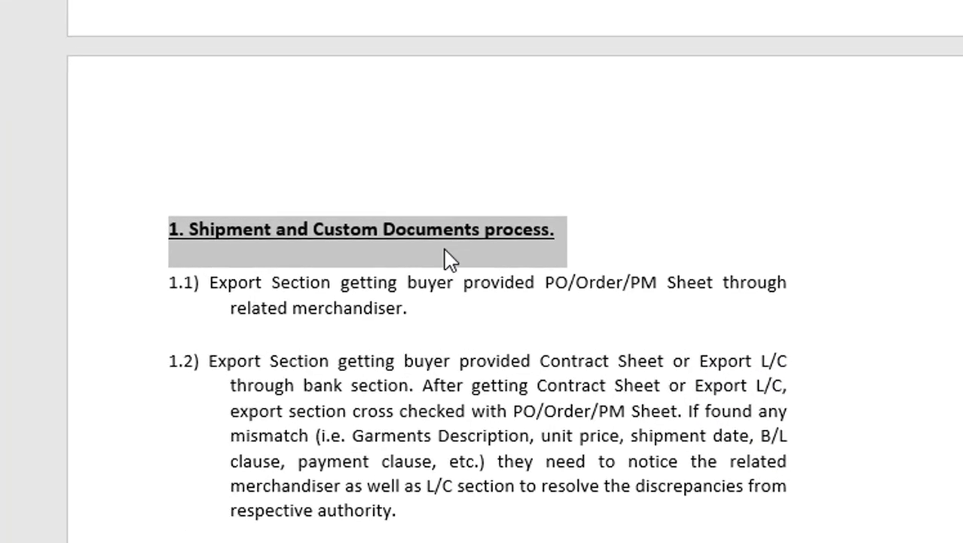
pyautogui.rightClick(450, 258)
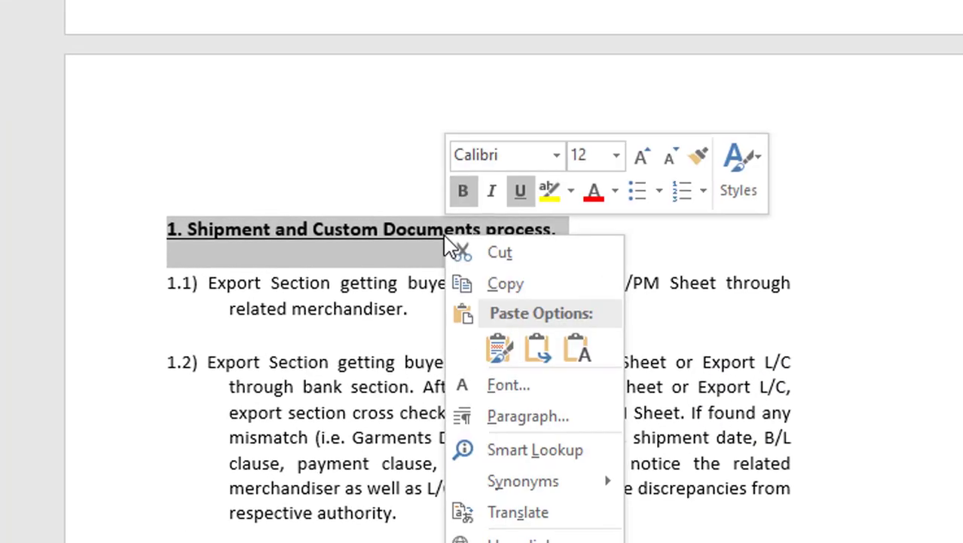
pyautogui.click(490, 285)
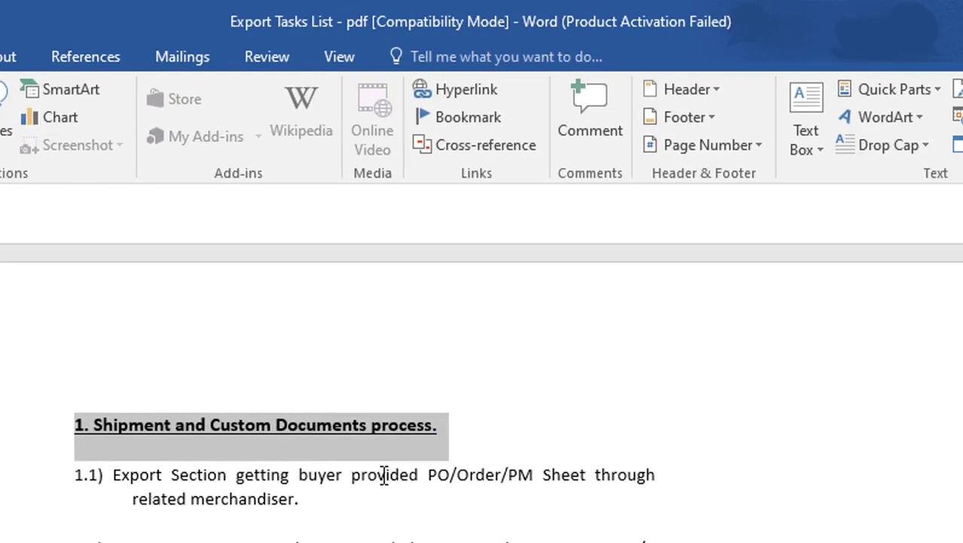
pyautogui.click(452, 119)
pyautogui.rightClick(573, 291)
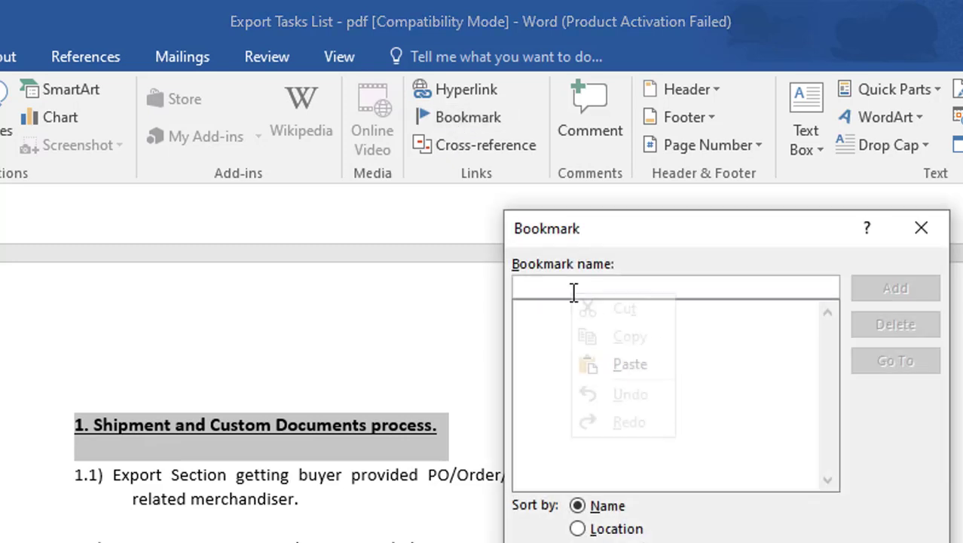
pyautogui.click(630, 365)
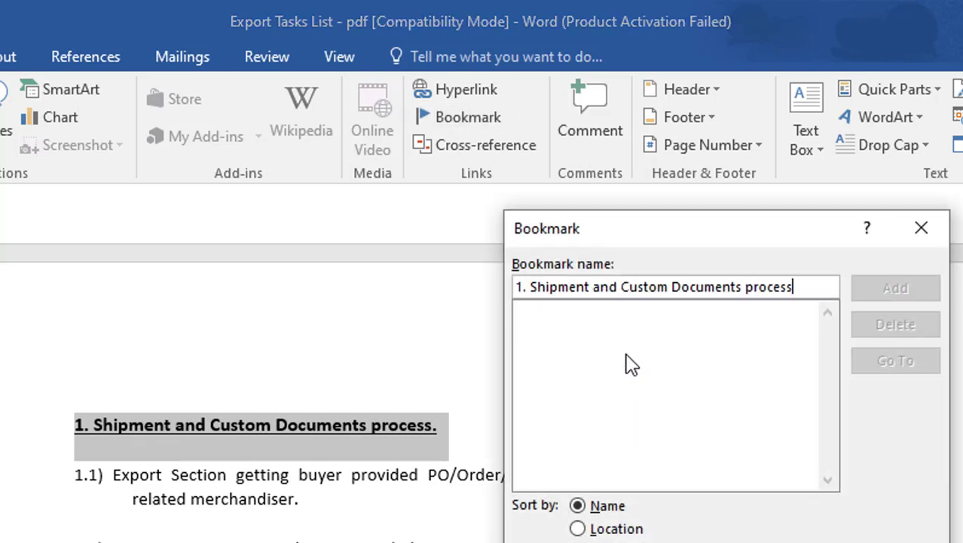
# Edit the bookmark name to Shipment_and_Custom and add the bookmark.
pyautogui.click(531, 289)
pyautogui.press('BackSpace')
pyautogui.press('BackSpace')
pyautogui.press('BackSpace')
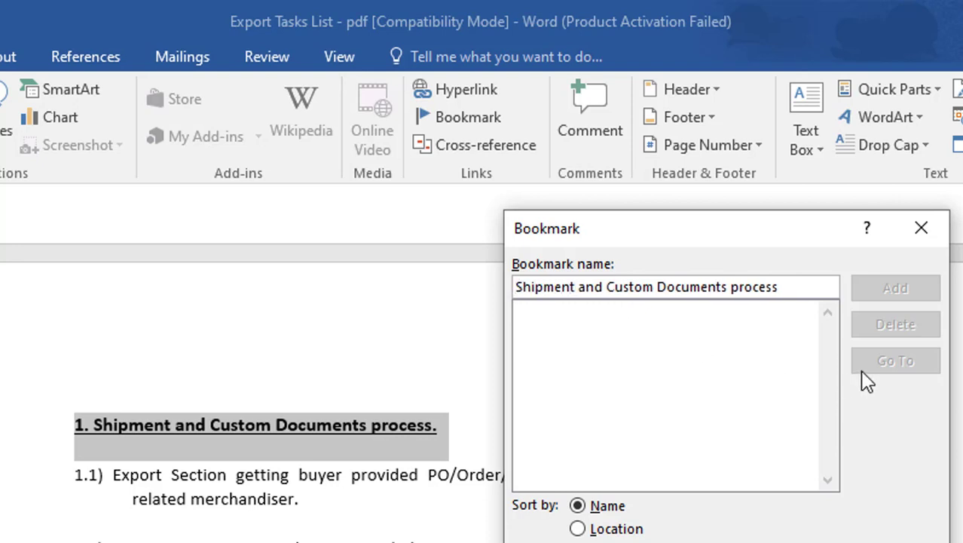
pyautogui.press('Delete')
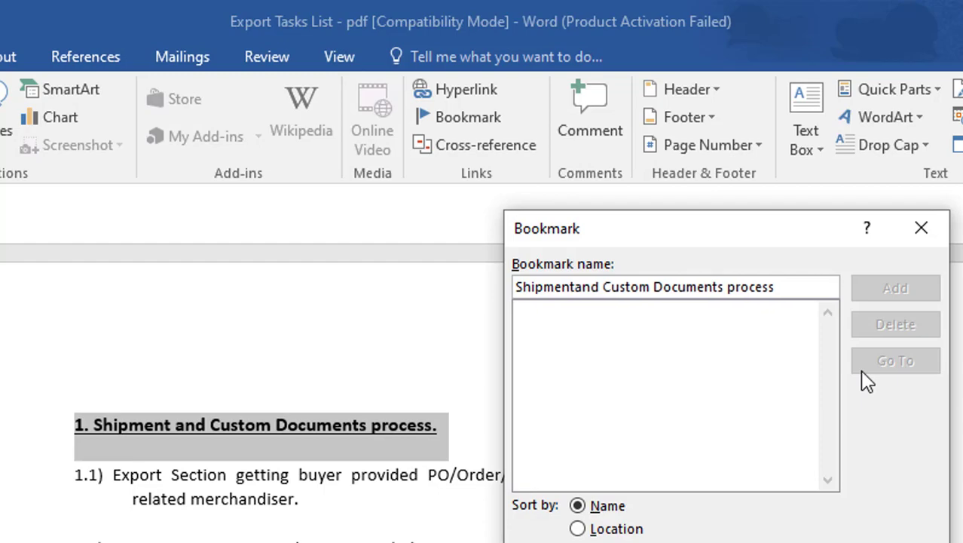
pyautogui.write('_')
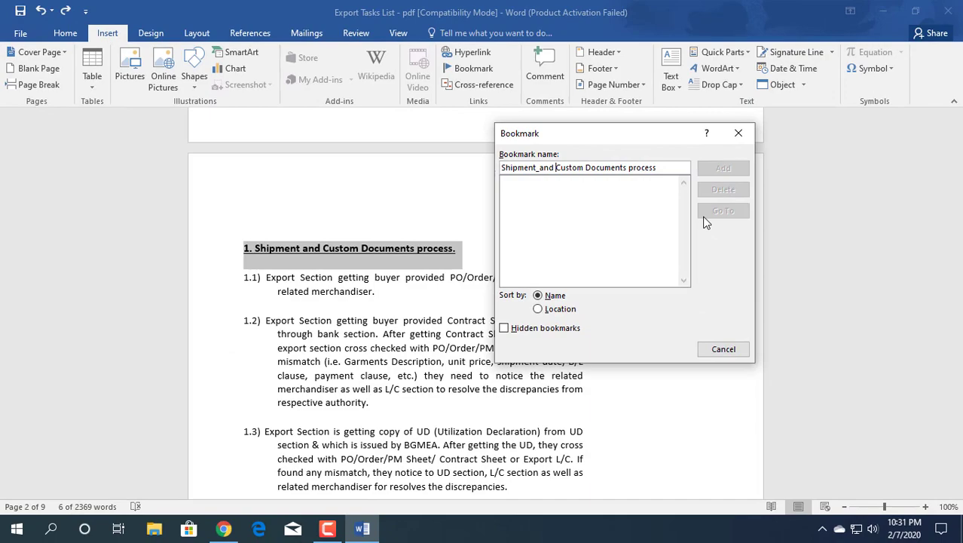
pyautogui.press('Delete')
pyautogui.write('_')
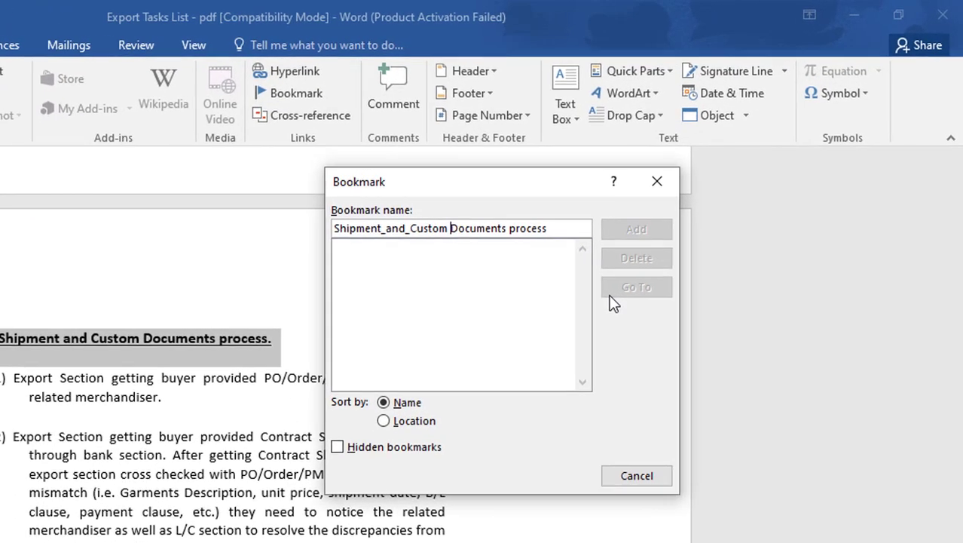
pyautogui.hotkey('ctrl', 'Right')
pyautogui.write('_')
pyautogui.press('Delete')
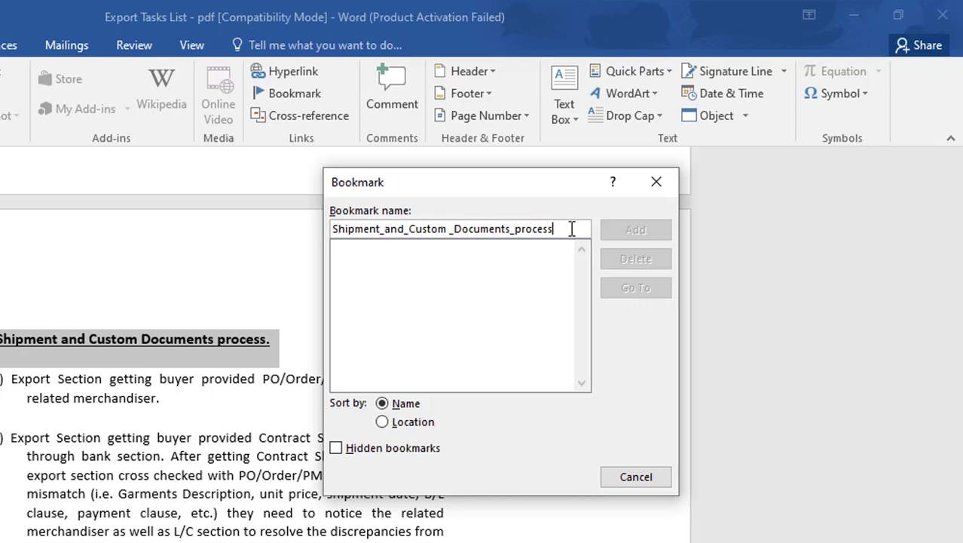
pyautogui.press('BackSpace')
pyautogui.press('BackSpace')
pyautogui.press('BackSpace')
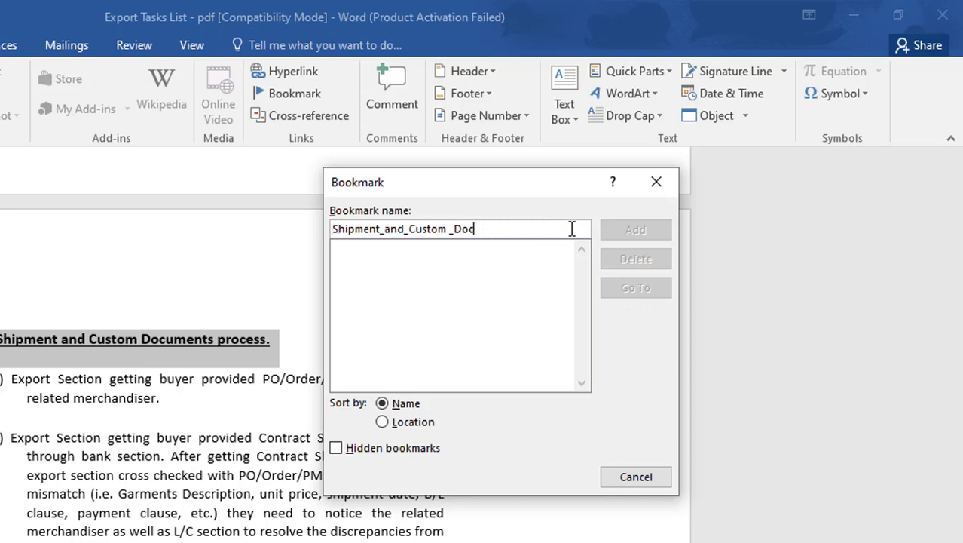
pyautogui.press('BackSpace')
pyautogui.press('BackSpace')
pyautogui.press('BackSpace')
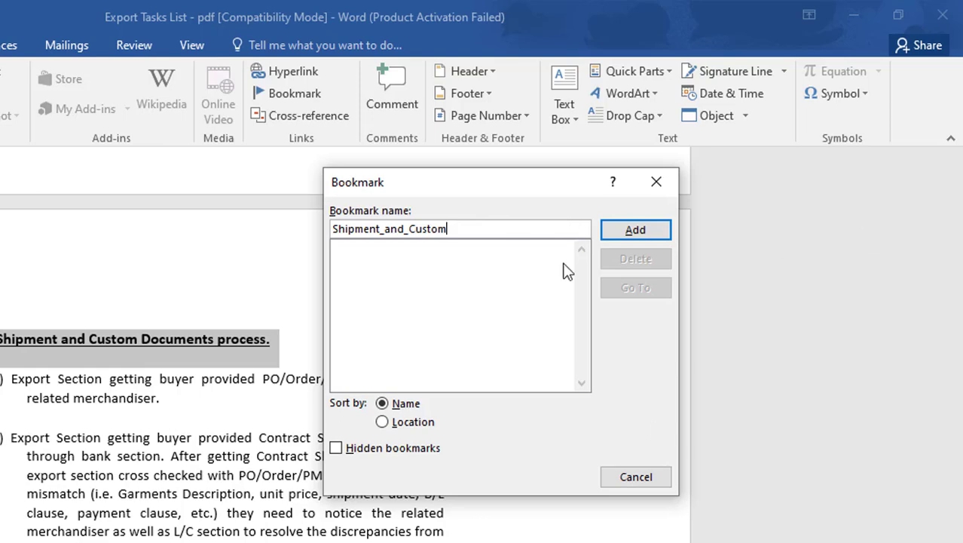
pyautogui.click(617, 229)
# Scroll down and select the whole Final Documents Process & bill Process heading.
pyautogui.scroll(-5, 273, 499)
pyautogui.scroll(-8, 275, 505)
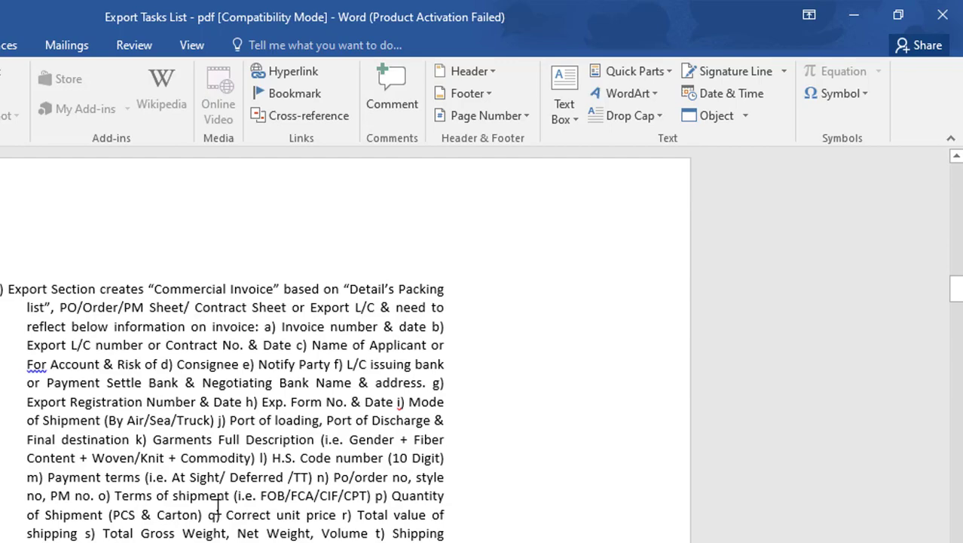
pyautogui.scroll(-5, 218, 509)
pyautogui.scroll(-5, 217, 508)
pyautogui.scroll(-3, 217, 507)
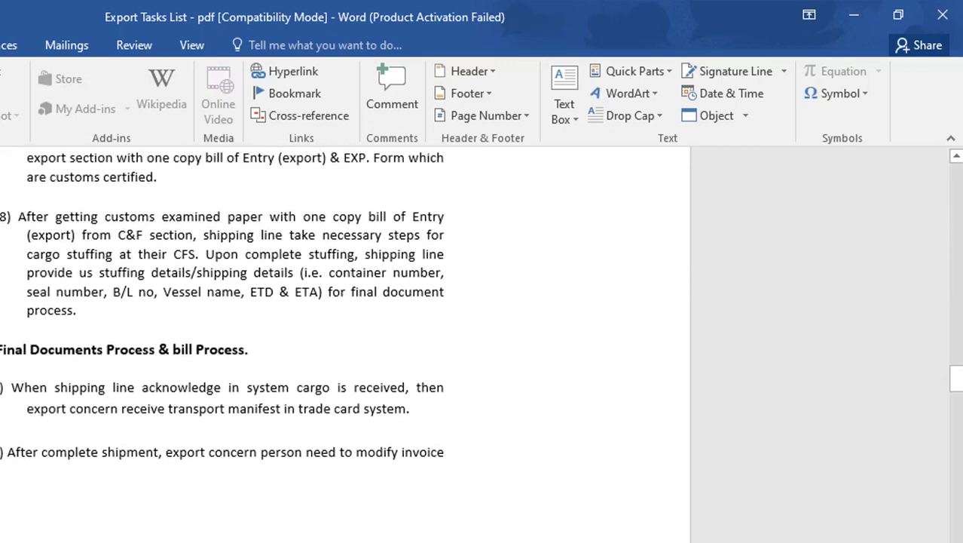
pyautogui.tripleClick(68, 351)
pyautogui.doubleClick(80, 388)
pyautogui.doubleClick(59, 351)
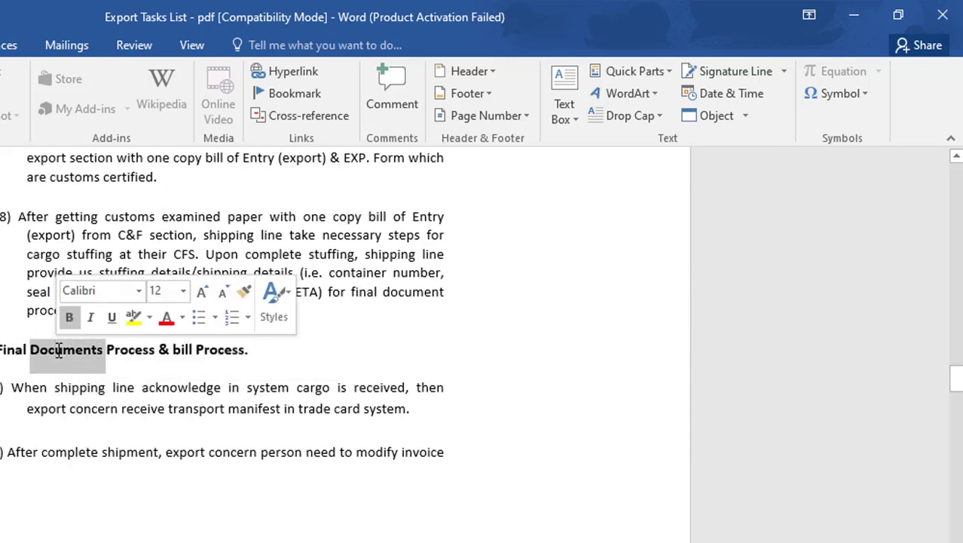
pyautogui.doubleClick(58, 351)
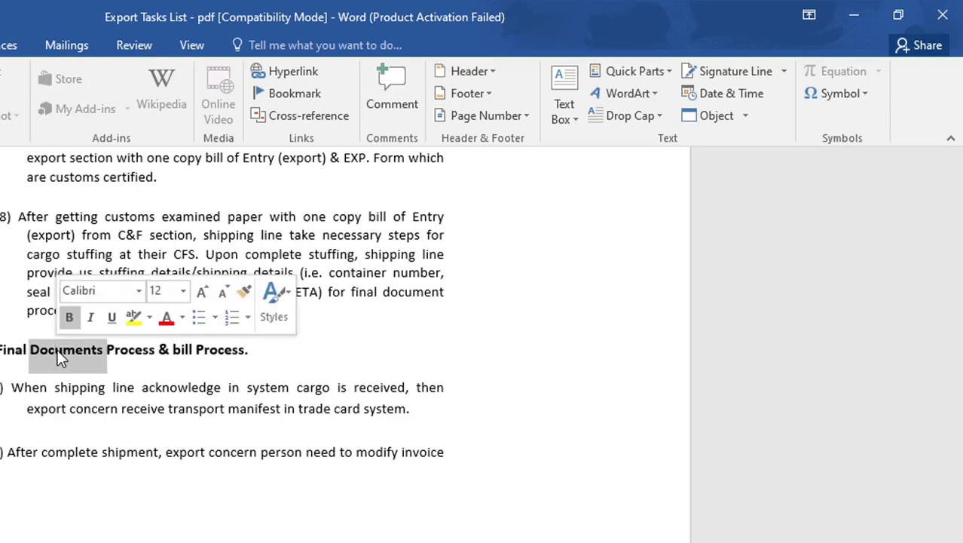
pyautogui.tripleClick(123, 352)
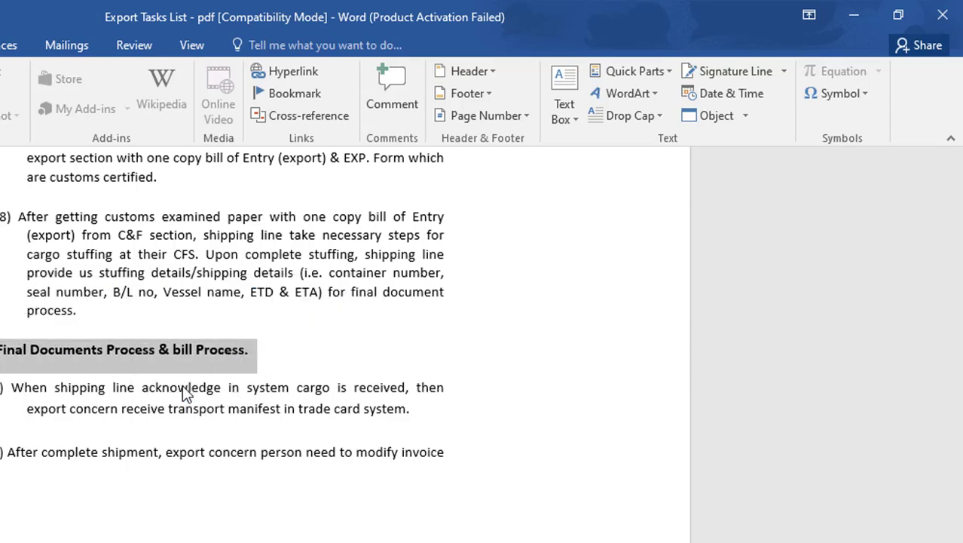
# Paste the heading as a new bookmark name and trim it to FinalDocumentsProces.
pyautogui.click(292, 93)
pyautogui.hotkey('ctrl', 'v')
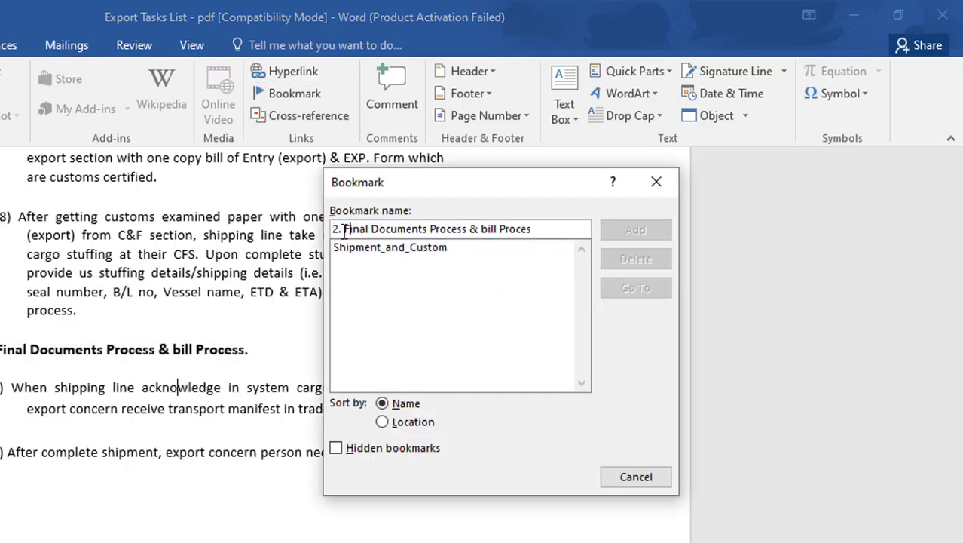
pyautogui.press('BackSpace')
pyautogui.press('BackSpace')
pyautogui.press('End')
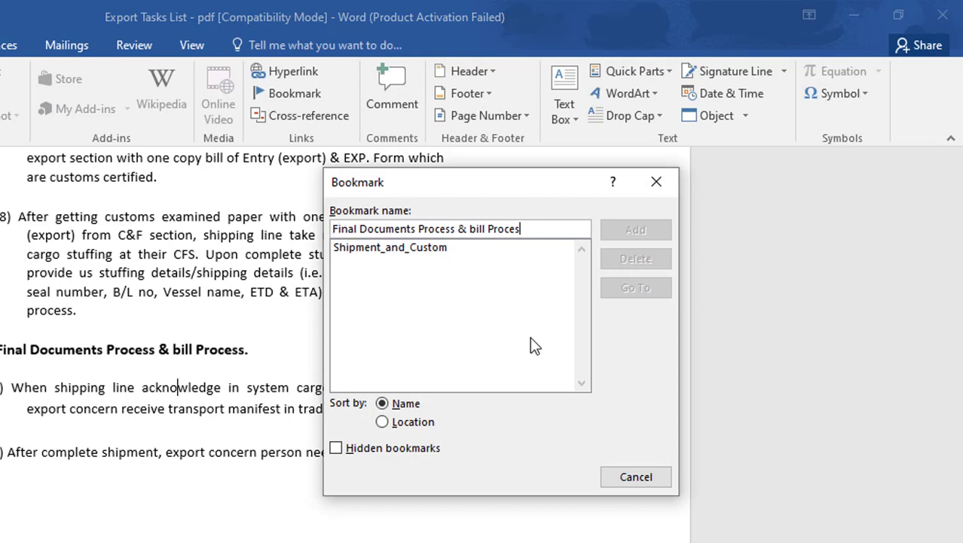
pyautogui.press('Left')
pyautogui.press('Left')
pyautogui.press('Left')
pyautogui.press('BackSpace')
pyautogui.press('BackSpace')
pyautogui.press('BackSpace')
pyautogui.press('BackSpace')
pyautogui.press('BackSpace')
pyautogui.press('BackSpace')
pyautogui.press('Delete')
pyautogui.press('Delete')
pyautogui.press('Delete')
pyautogui.press('Delete')
pyautogui.press('Delete')
pyautogui.press('BackSpace')
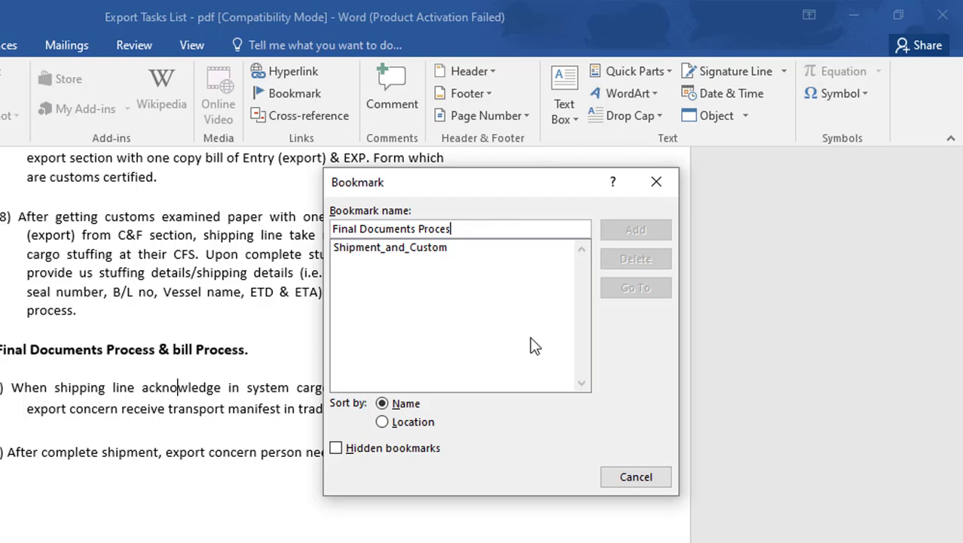
pyautogui.press('Left')
pyautogui.press('Left')
pyautogui.press('Left')
pyautogui.press('BackSpace')
pyautogui.press('Left')
pyautogui.press('Left')
pyautogui.press('Left')
pyautogui.press('BackSpace')
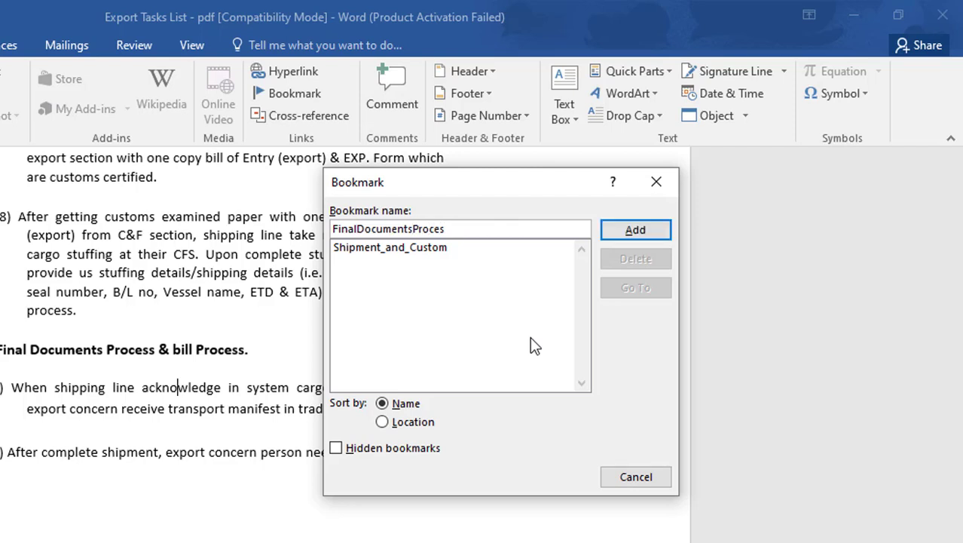
# Add the FinalDocumentsProces bookmark, then select the heading 3. Local Export Process.
pyautogui.click(635, 229)
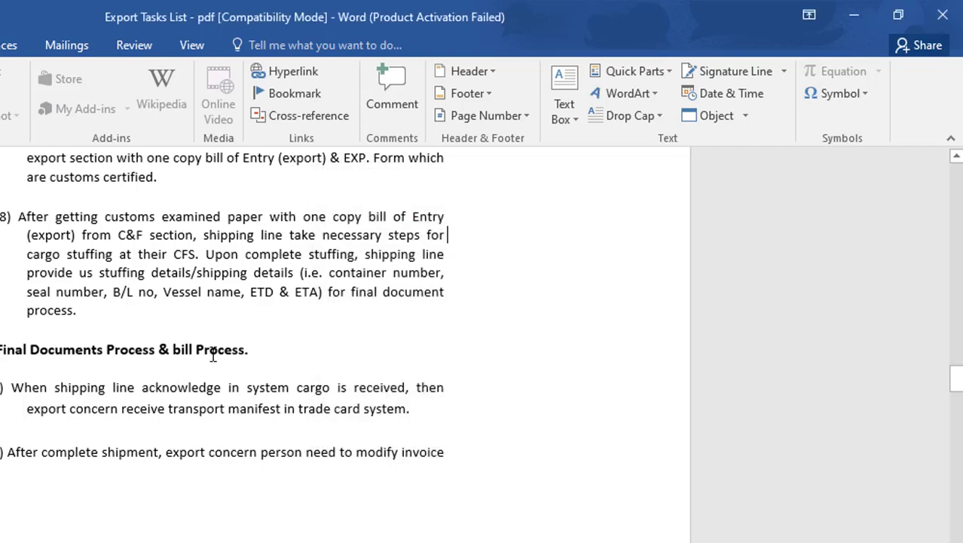
pyautogui.scroll(-5, 273, 346)
pyautogui.scroll(2, 181, 423)
pyautogui.scroll(2, 181, 424)
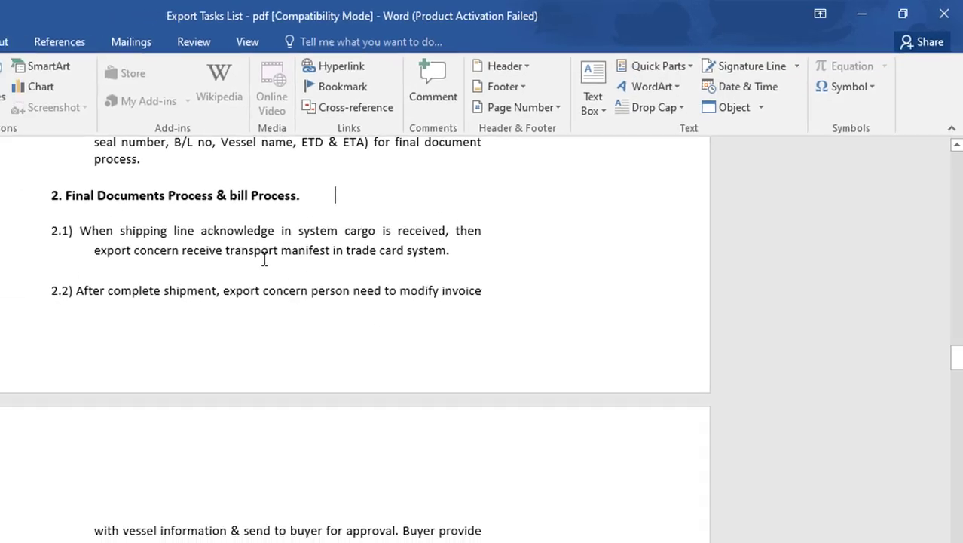
pyautogui.scroll(-4, 457, 282)
pyautogui.scroll(-5, 457, 282)
pyautogui.scroll(-10, 457, 282)
pyautogui.scroll(-5, 457, 282)
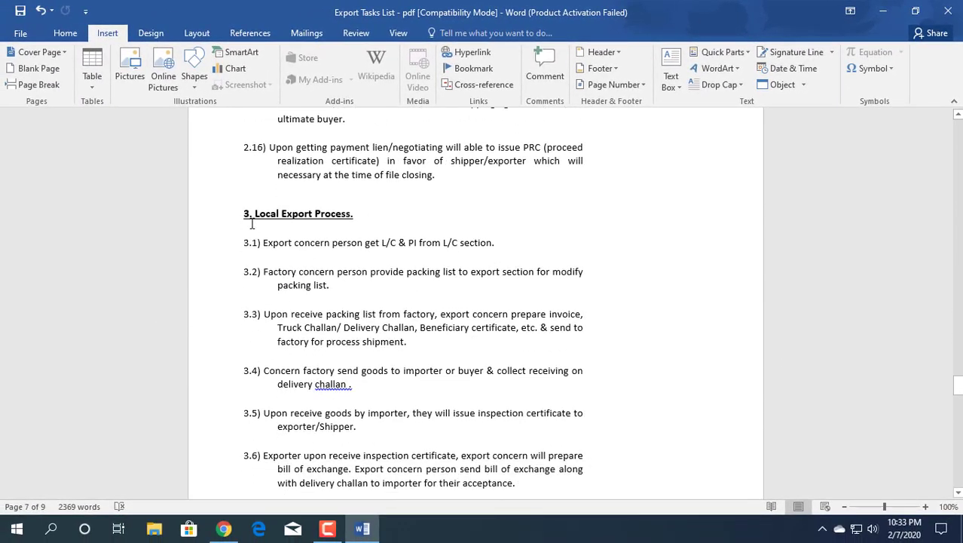
pyautogui.click(223, 219)
pyautogui.moveTo(299, 221); pyautogui.dragTo(362, 215)
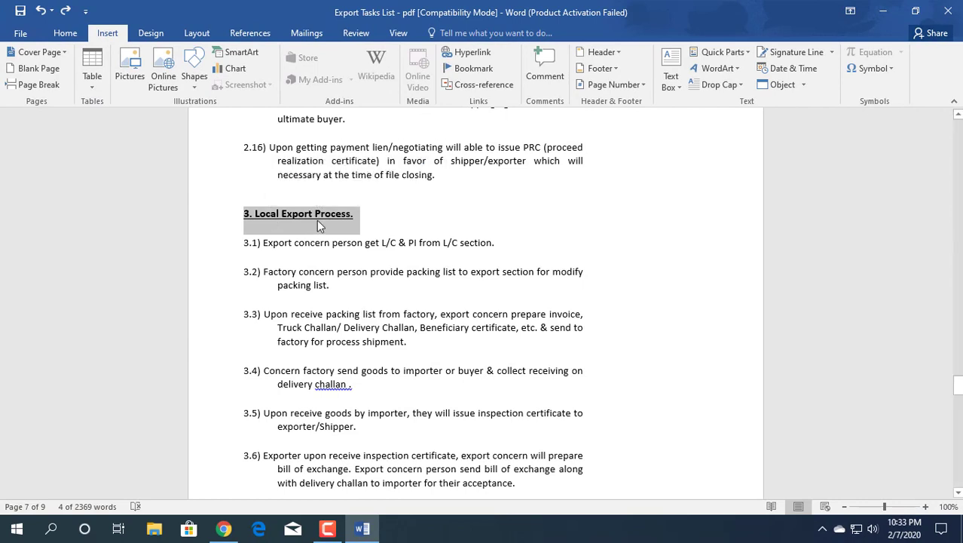
# Paste the heading as a bookmark name, edit it to Local_Export_Process, and add it.
pyautogui.click(468, 77)
pyautogui.rightClick(570, 167)
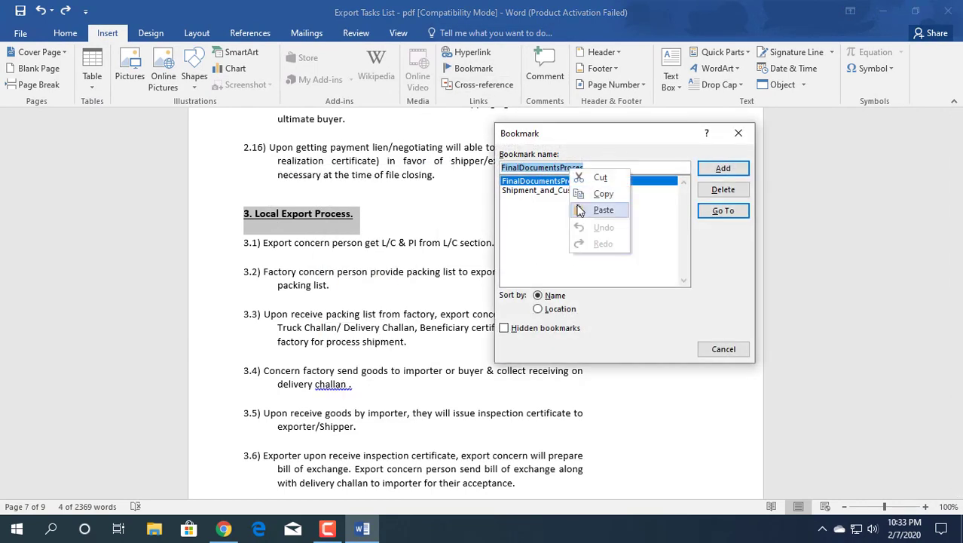
pyautogui.click(596, 209)
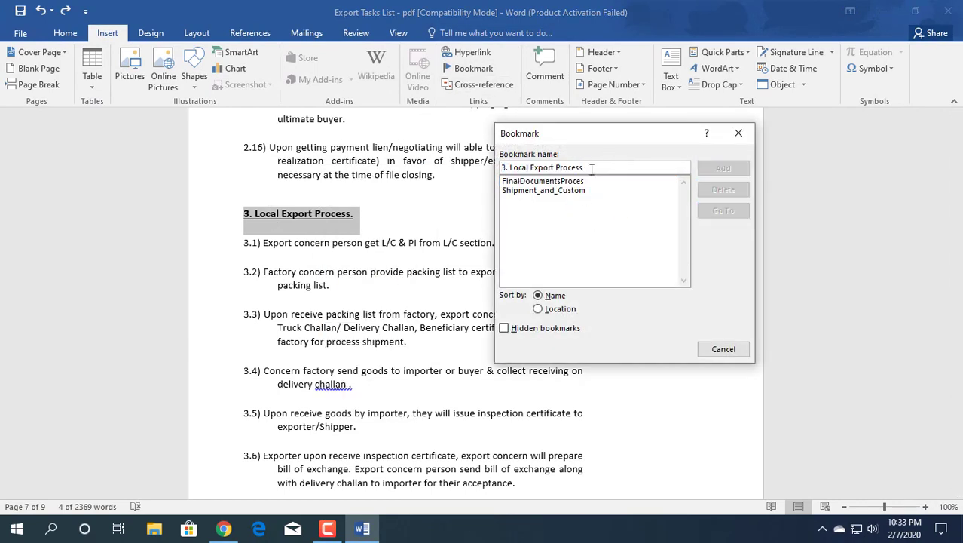
pyautogui.press('Home')
pyautogui.press('Delete')
pyautogui.press('Delete')
pyautogui.press('Delete')
pyautogui.press('Delete')
pyautogui.write('_')
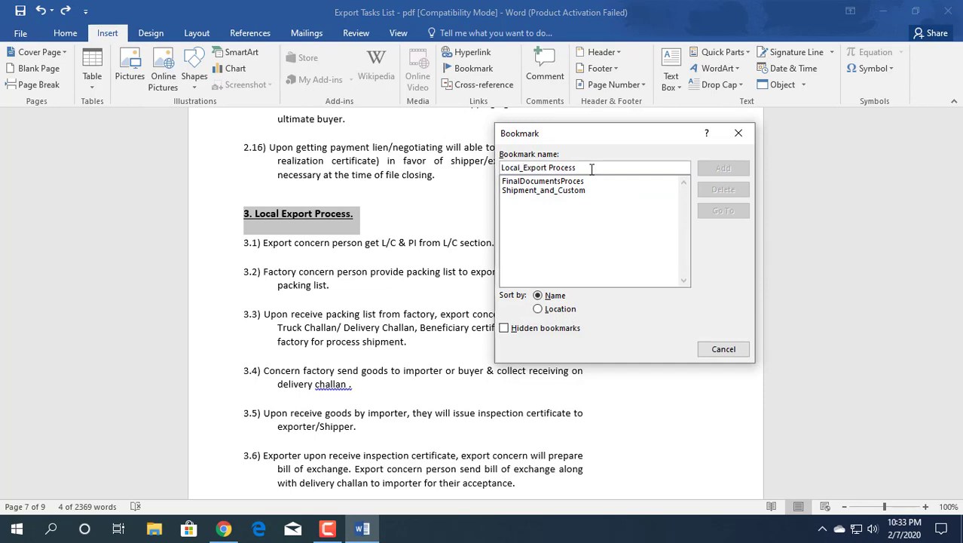
pyautogui.hotkey('ctrl', 'Right')
pyautogui.press('BackSpace')
pyautogui.write('_')
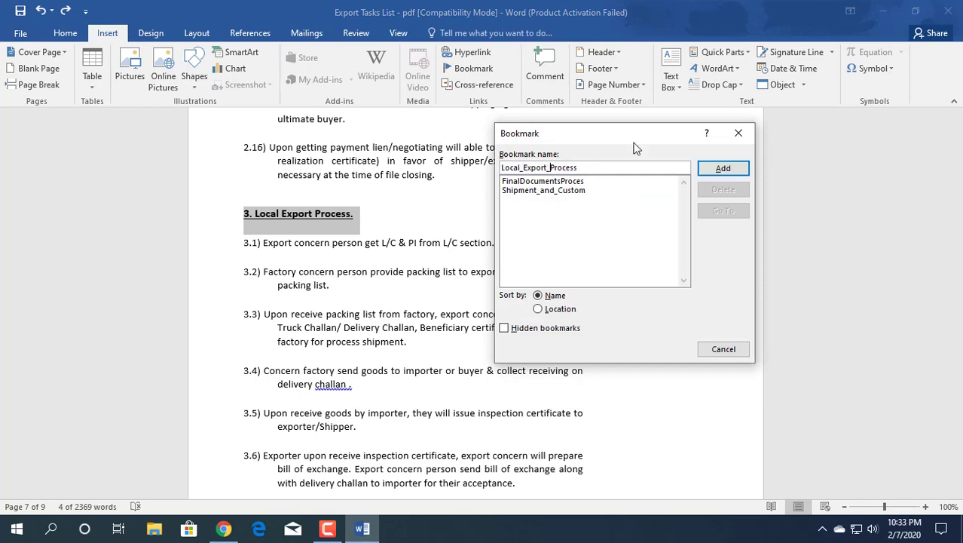
pyautogui.click(712, 169)
# Select the section 4 heading and add a bookmark, completing the name Table_of_content.
pyautogui.scroll(-1, 354, 200)
pyautogui.scroll(-10, 364, 280)
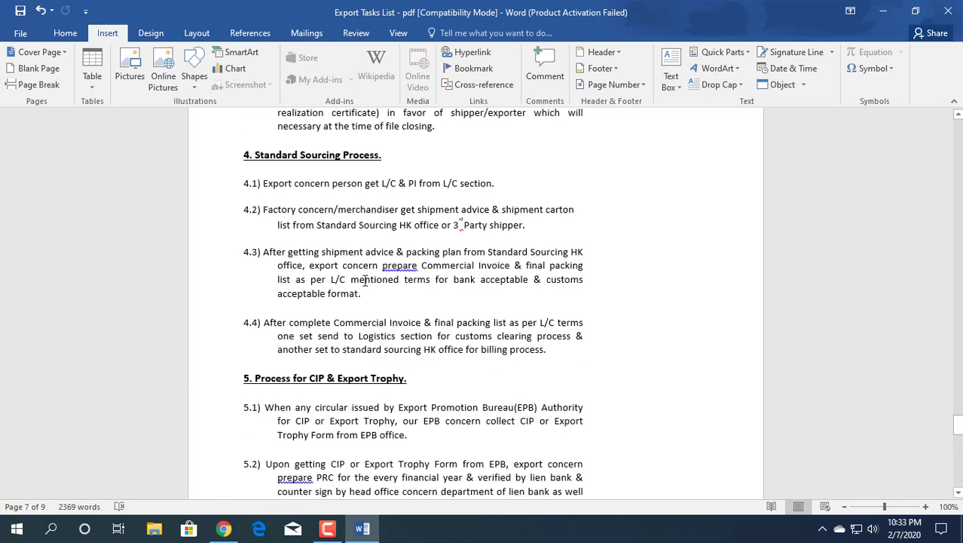
pyautogui.scroll(-1, 365, 280)
pyautogui.moveTo(381, 134); pyautogui.dragTo(243, 134)
pyautogui.rightClick(286, 141)
pyautogui.click(471, 70)
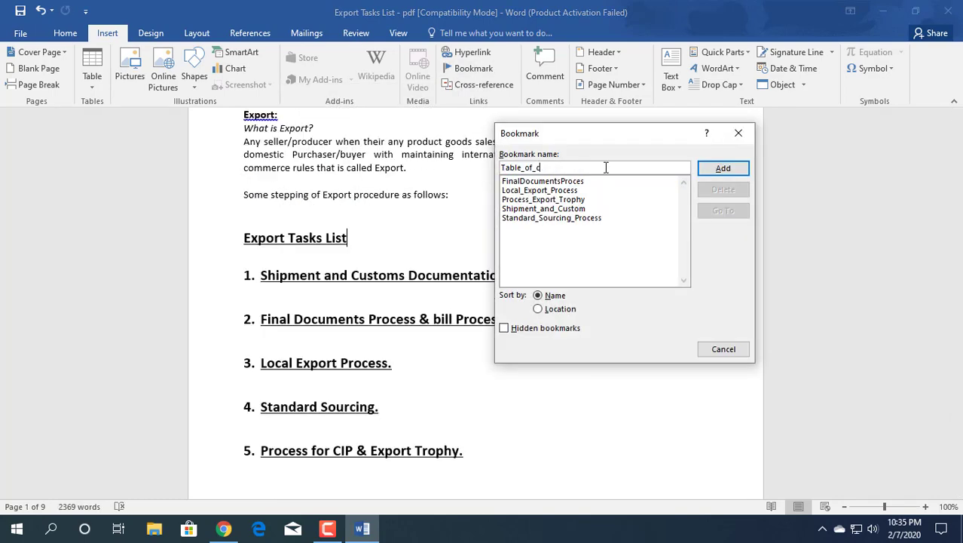
pyautogui.write('ont')
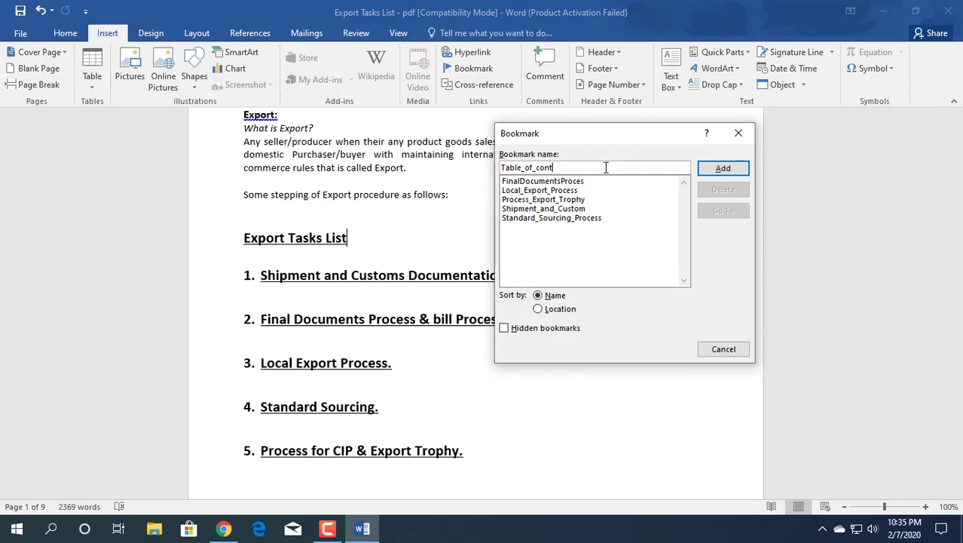
pyautogui.write('ent')
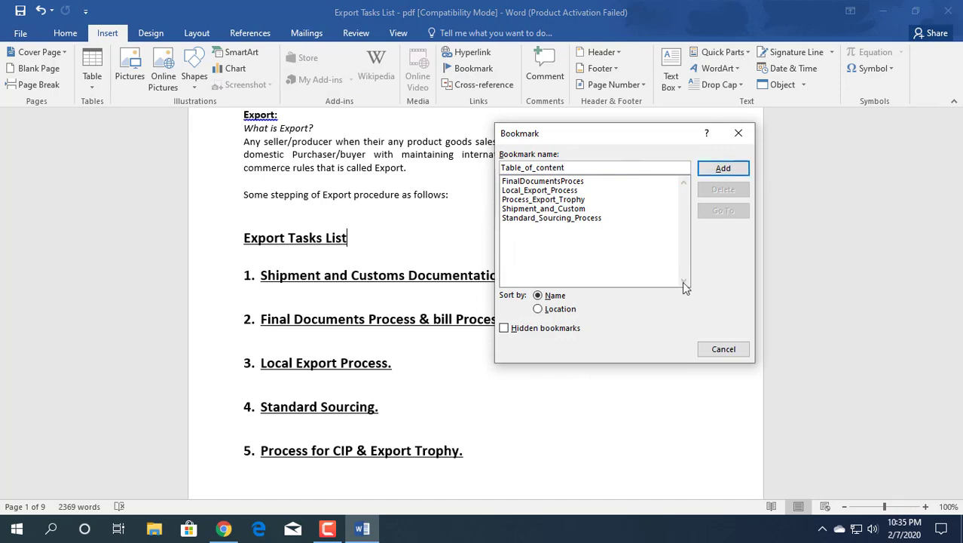
pyautogui.click(727, 174)
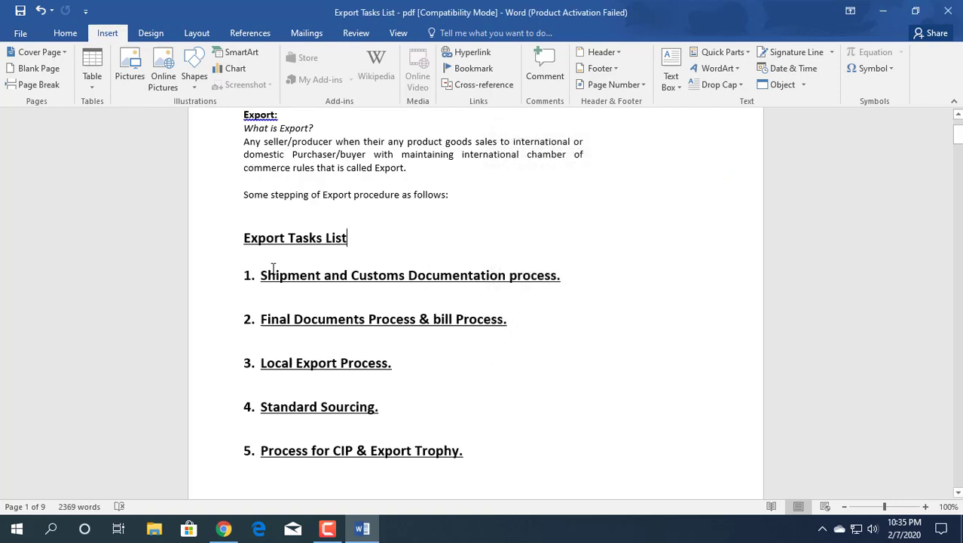
# Link the first list entry to the Shipment_and_Custom bookmark via Place in This Document.
pyautogui.click(359, 278)
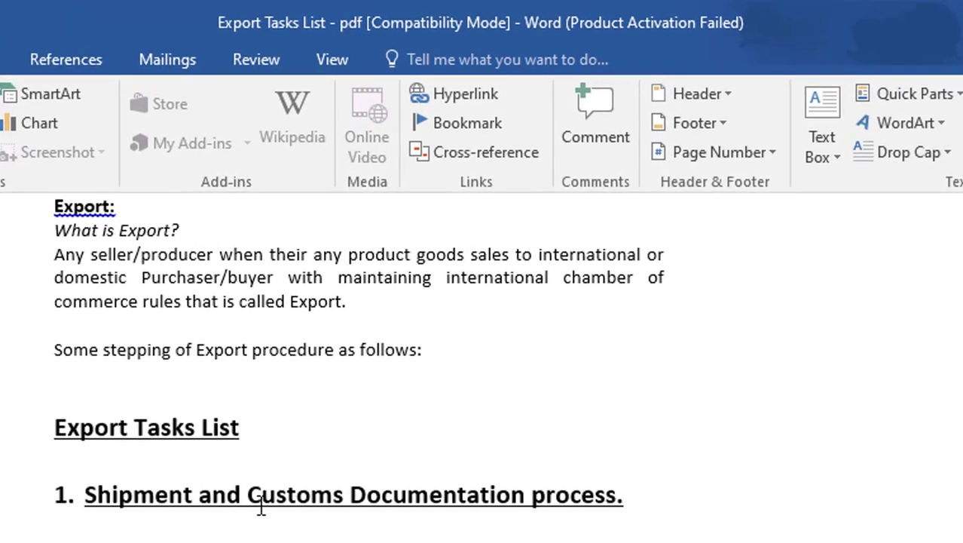
pyautogui.tripleClick(316, 379)
pyautogui.click(488, 105)
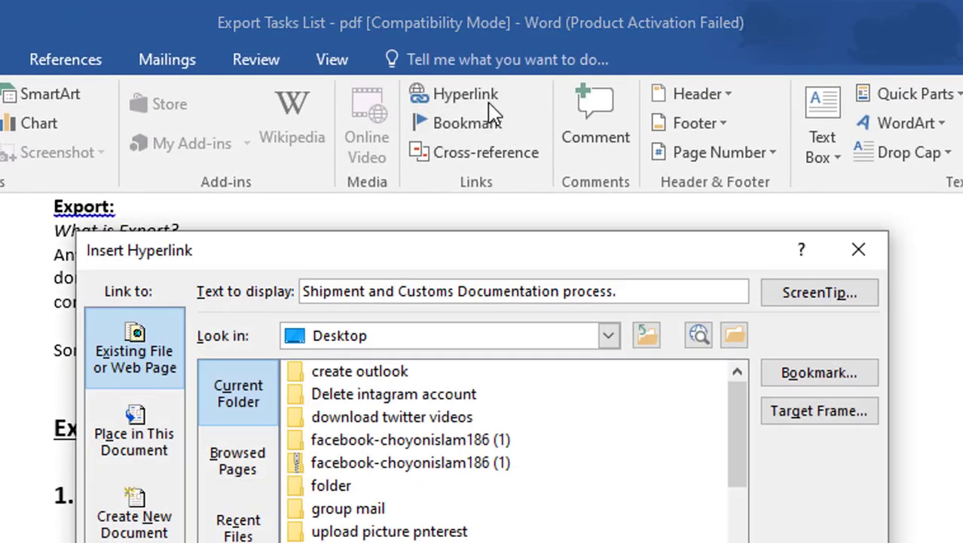
pyautogui.click(136, 455)
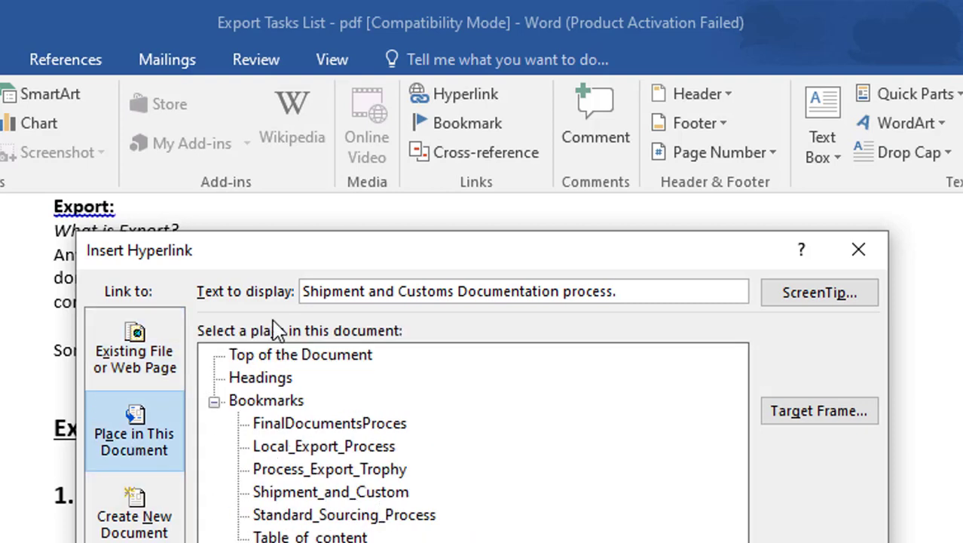
pyautogui.moveTo(308, 257); pyautogui.dragTo(614, 253)
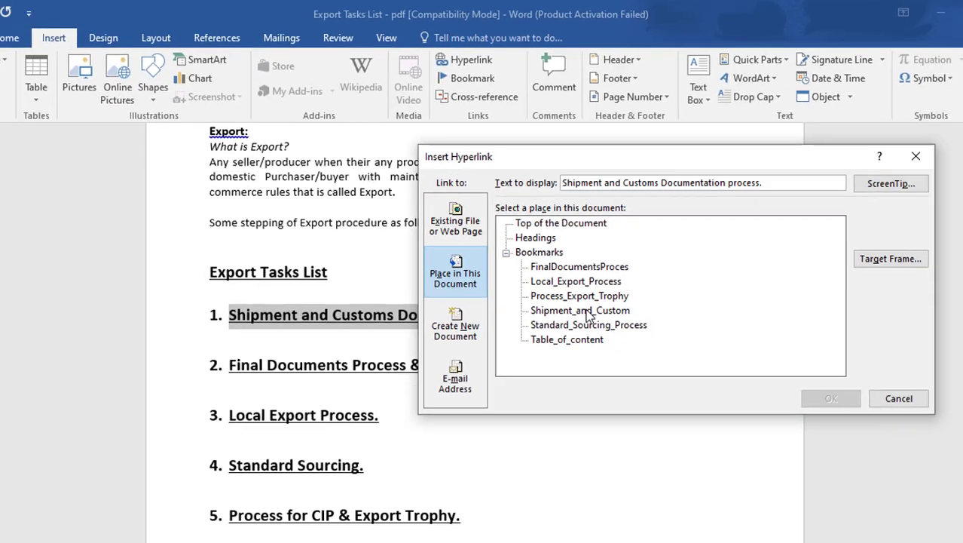
pyautogui.click(568, 271)
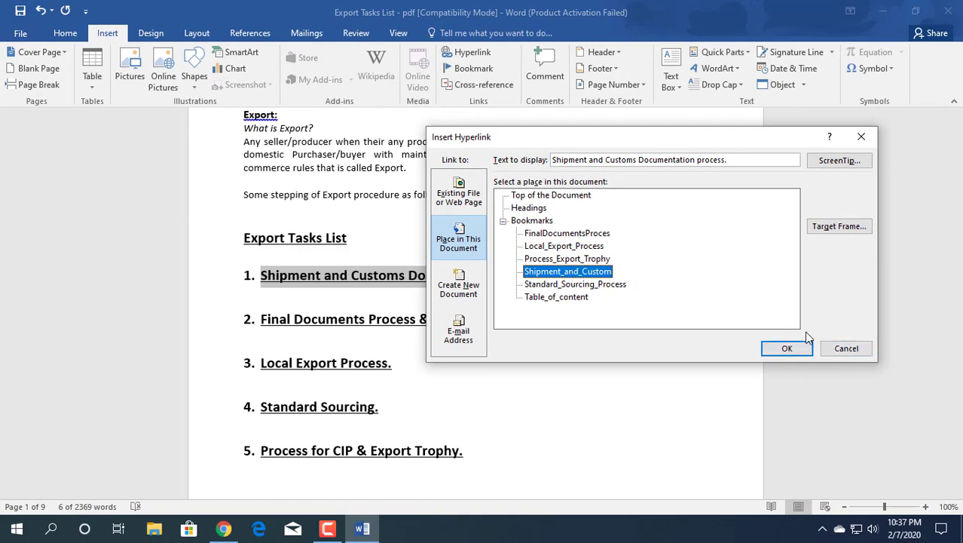
pyautogui.click(786, 348)
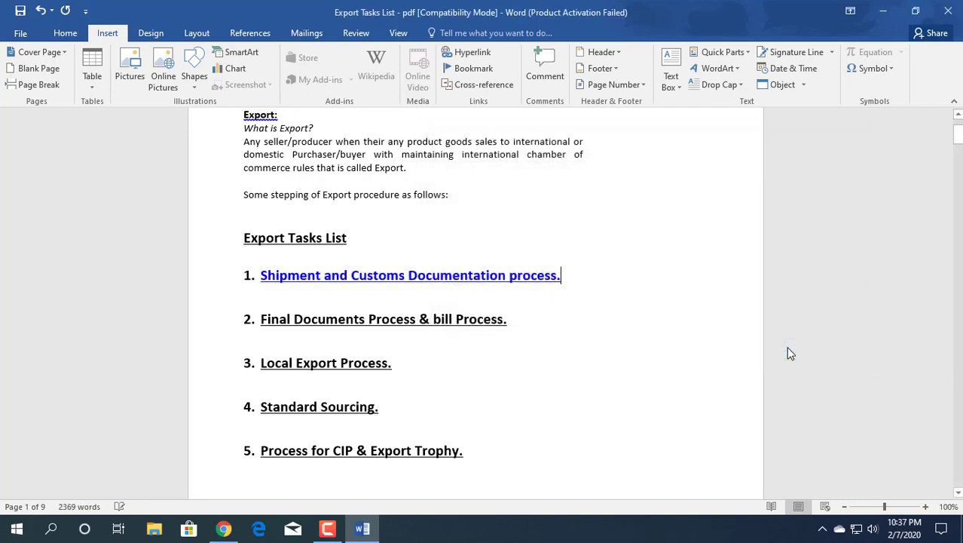
# Link item 2 to FinalDocumentsProces and item 3 to Local_Export_Process.
pyautogui.tripleClick(327, 317)
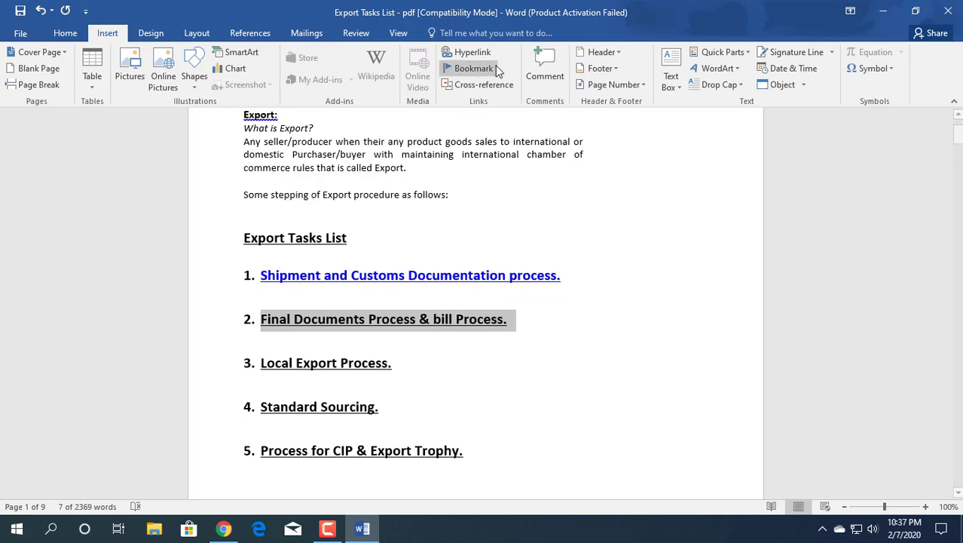
pyautogui.click(470, 53)
pyautogui.doubleClick(540, 259)
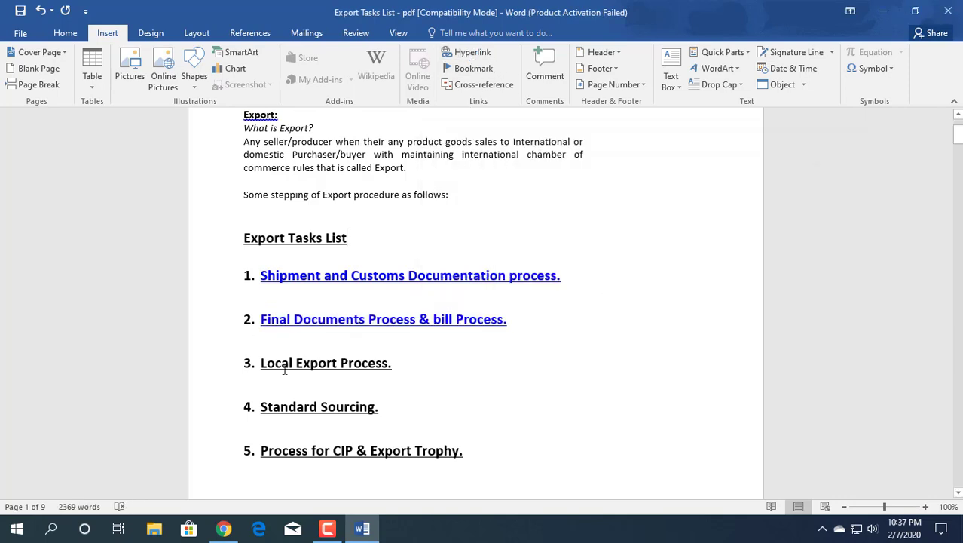
pyautogui.doubleClick(309, 363)
pyautogui.tripleClick(359, 368)
pyautogui.click(470, 53)
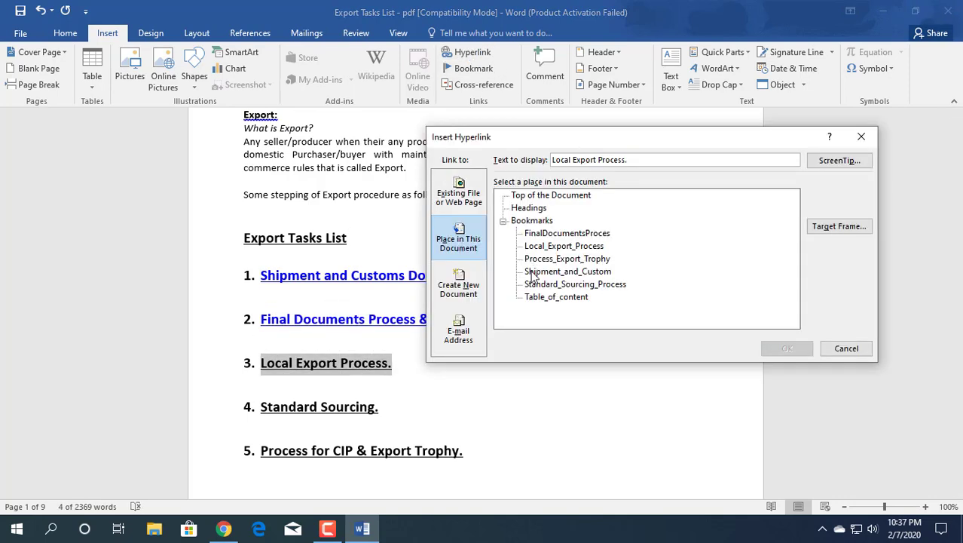
pyautogui.click(561, 249)
pyautogui.click(777, 348)
# Link item 4 to Standard_Sourcing_Process and item 5 to Process_Export_Trophy, then follow item 1's link.
pyautogui.tripleClick(362, 408)
pyautogui.click(470, 53)
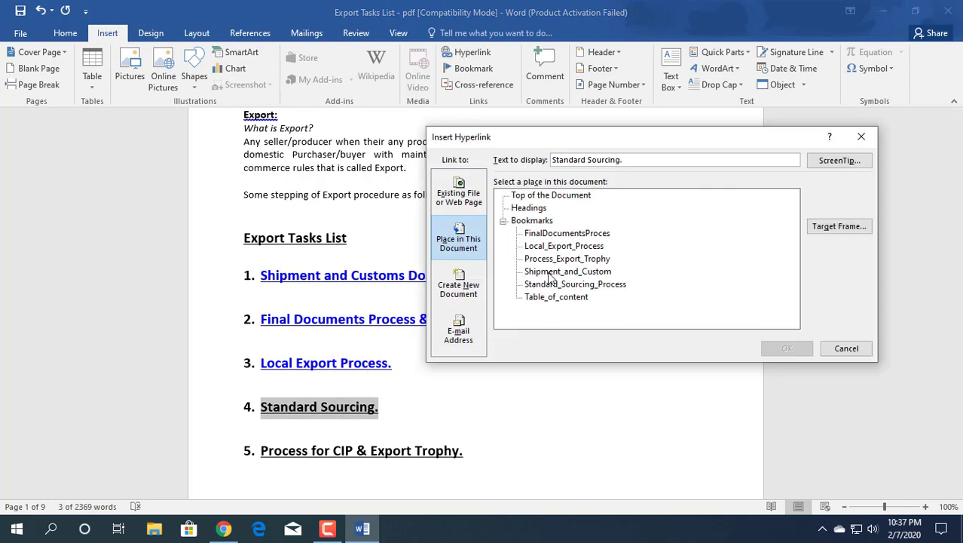
pyautogui.click(551, 283)
pyautogui.click(787, 348)
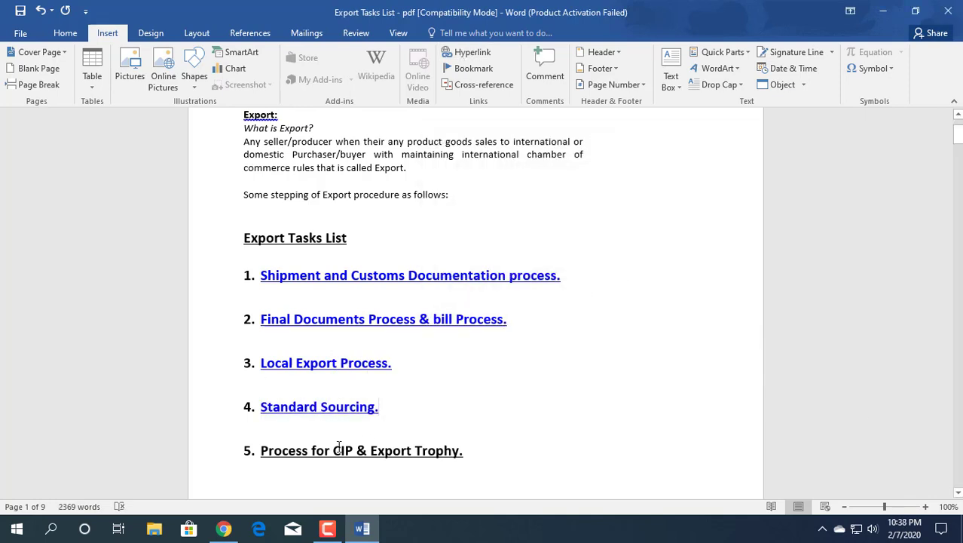
pyautogui.tripleClick(337, 450)
pyautogui.click(471, 53)
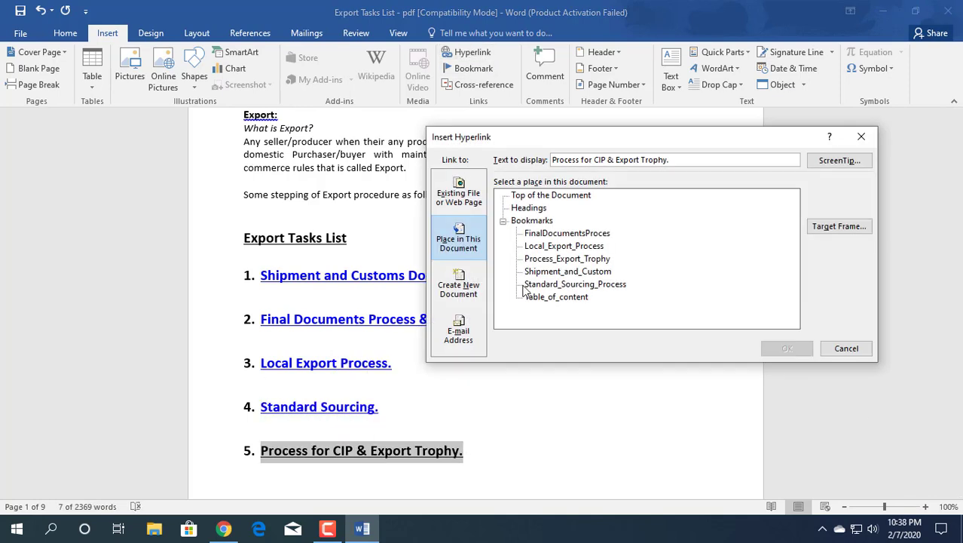
pyautogui.doubleClick(551, 259)
pyautogui.scroll(-2, 416, 344)
pyautogui.scroll(1, 416, 353)
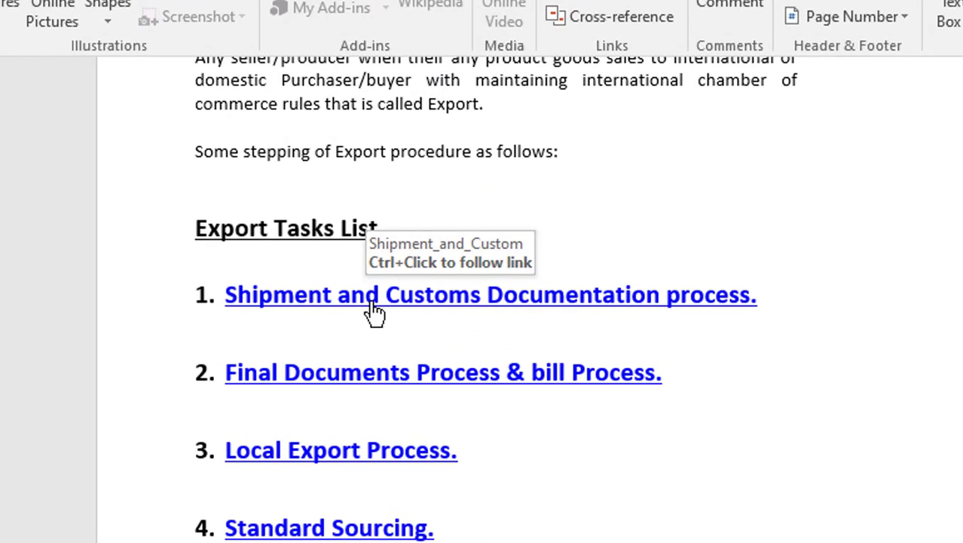
pyautogui.keyDown('ctrl'); pyautogui.click(343, 248); pyautogui.keyUp('ctrl')
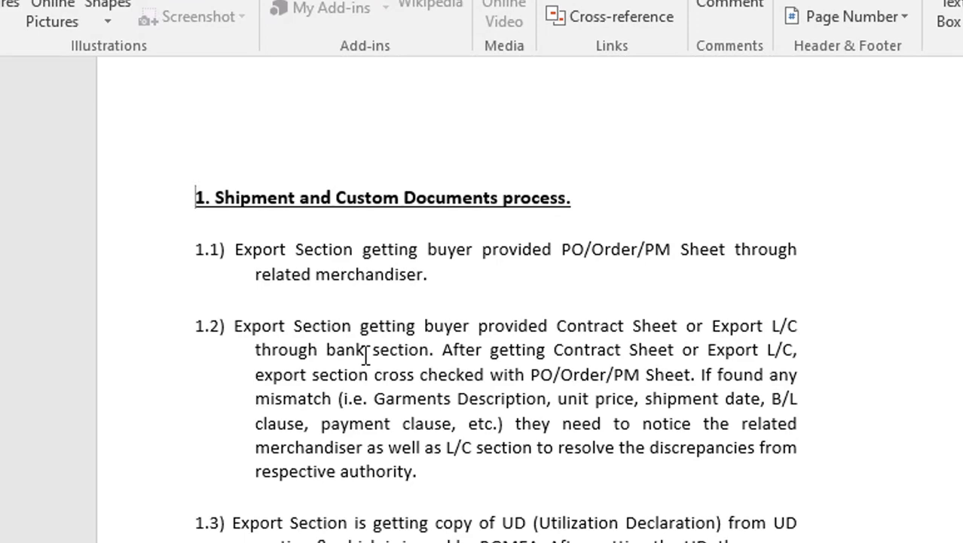
# Select the section 1 heading and choose Table_of_content as its hyperlink target.
pyautogui.doubleClick(351, 209)
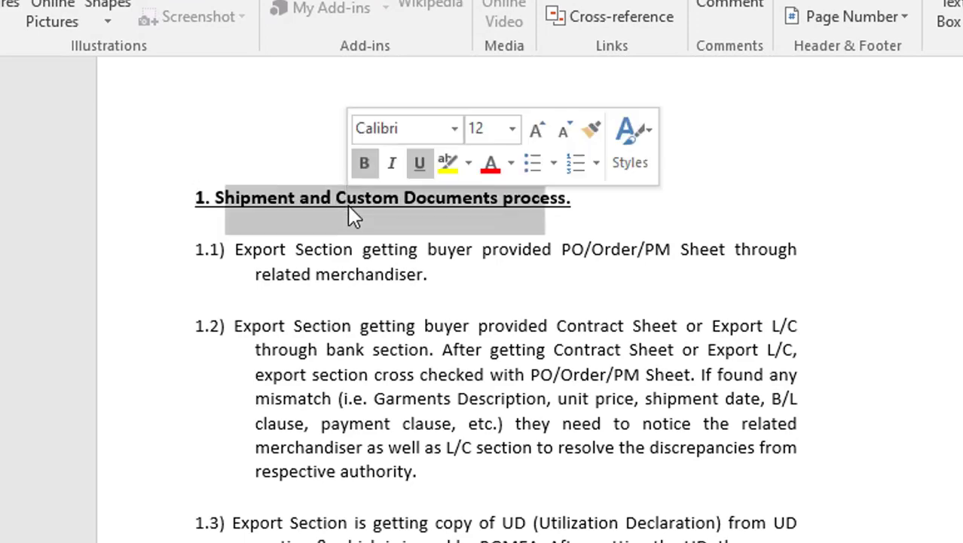
pyautogui.click(332, 195)
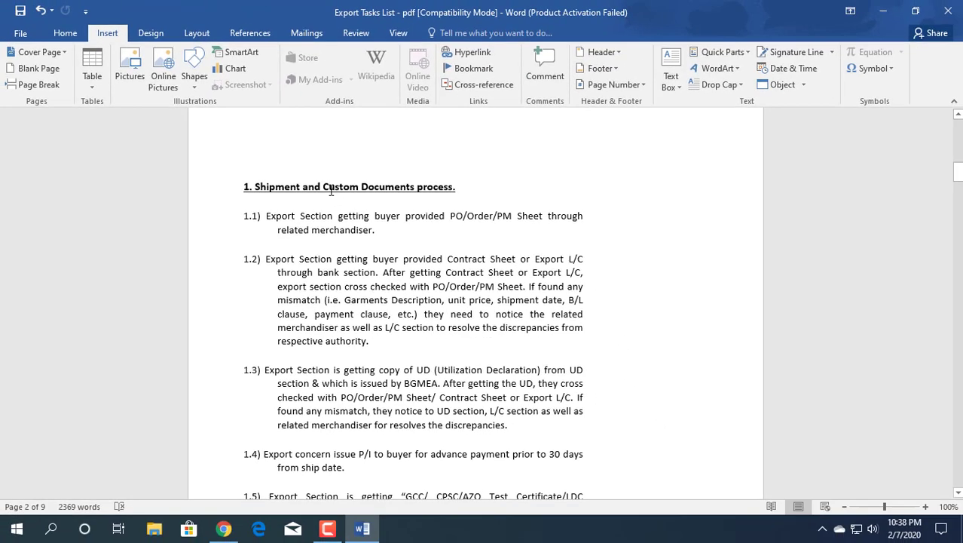
pyautogui.tripleClick(328, 185)
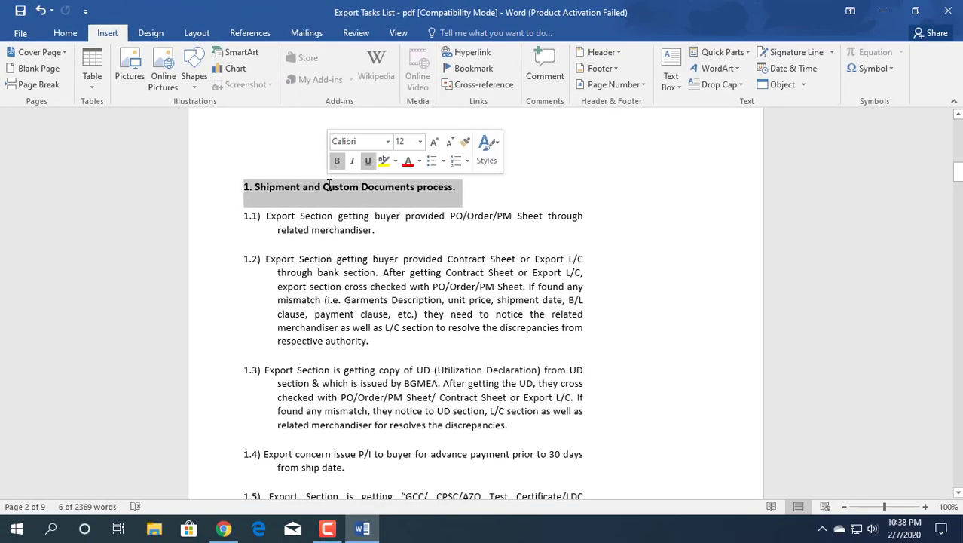
pyautogui.click(476, 54)
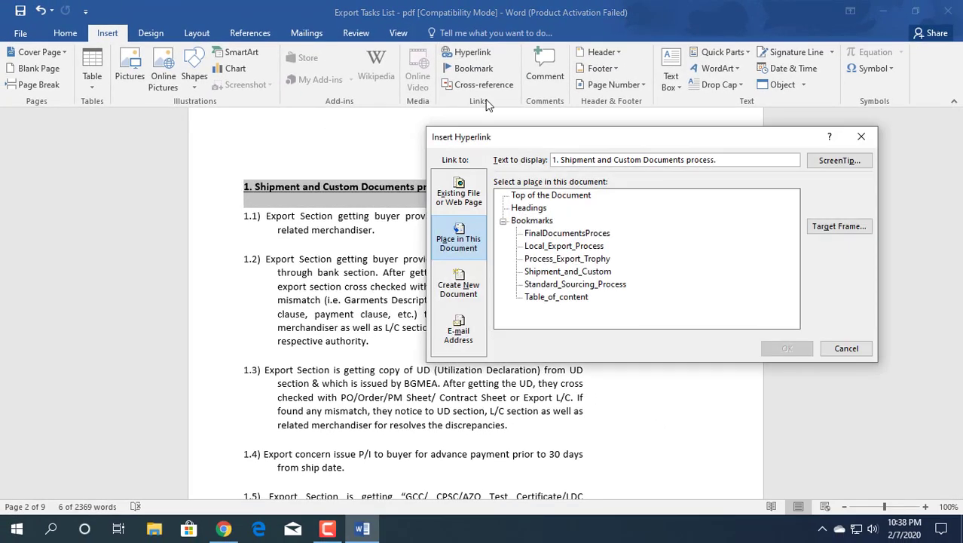
pyautogui.click(549, 300)
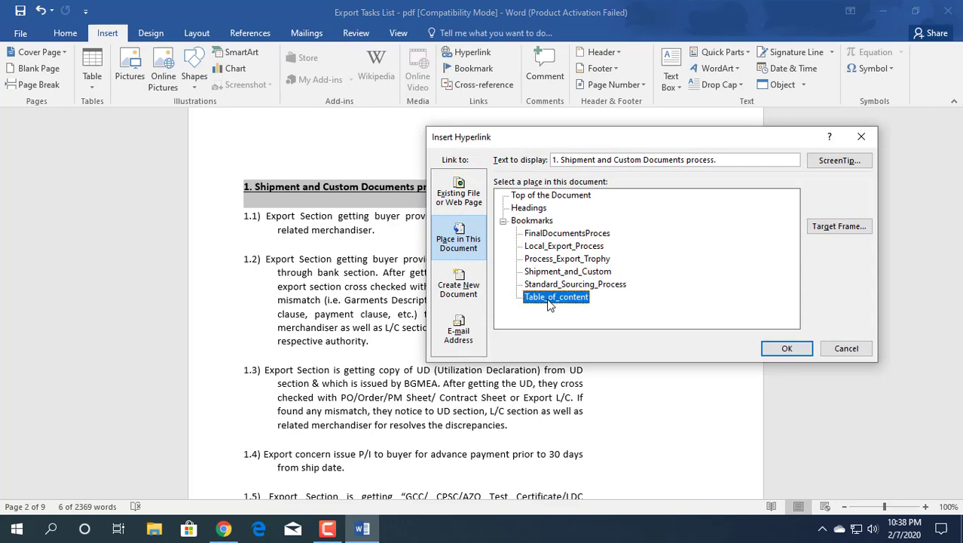